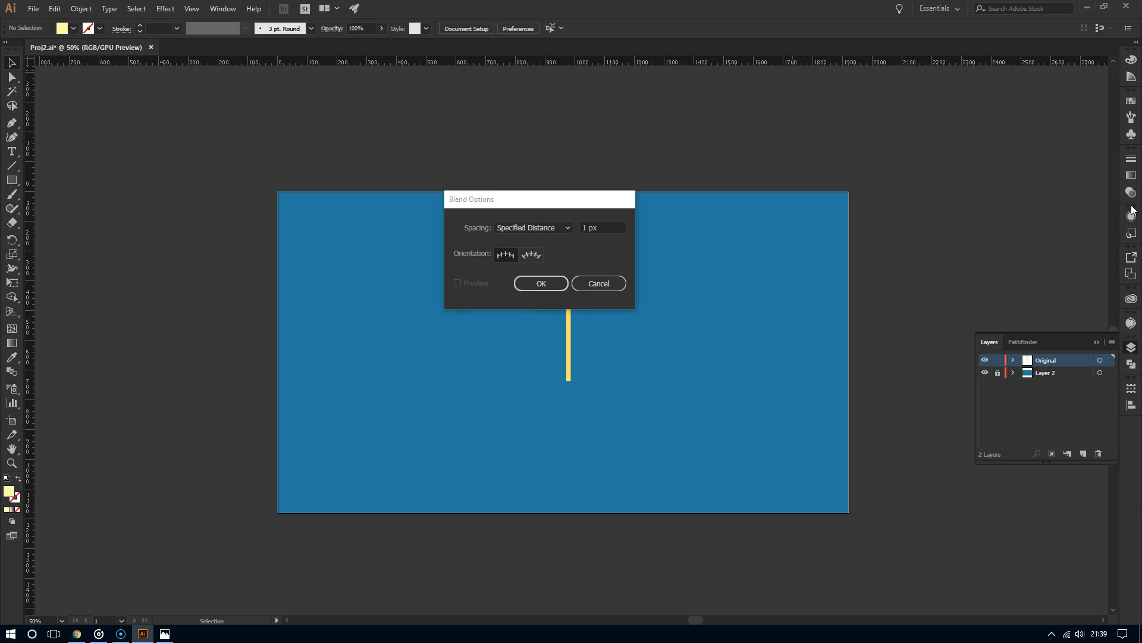
Step: Confirm the blend options with Specified Distance spacing of 1 px
{"action": "key", "text": "Return"}
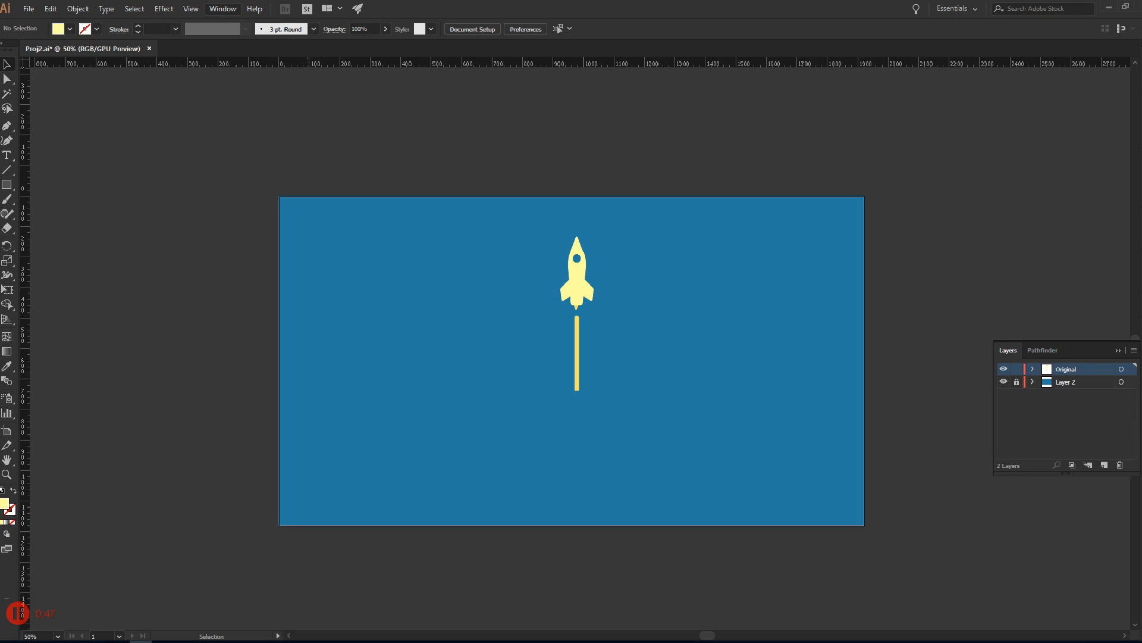
{"action": "left_click", "coordinate": [228, 17]}
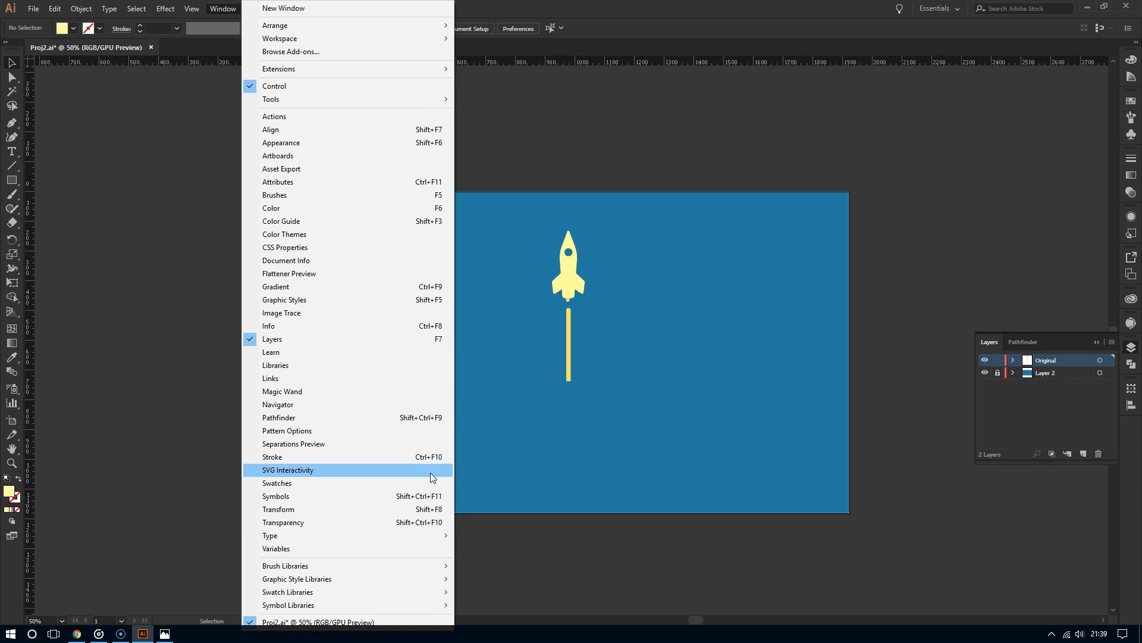
{"action": "left_click", "coordinate": [789, 356]}
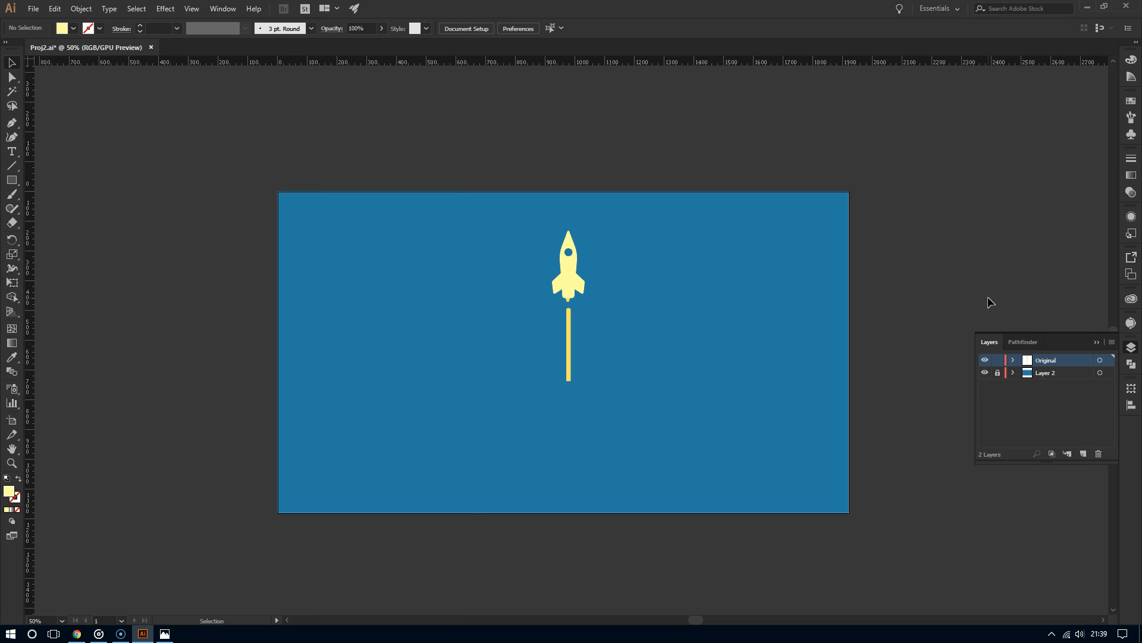
Step: Create a new layer named Shadow and place it directly below the Original layer
{"action": "left_click", "coordinate": [1098, 342]}
{"action": "left_click", "coordinate": [1137, 348]}
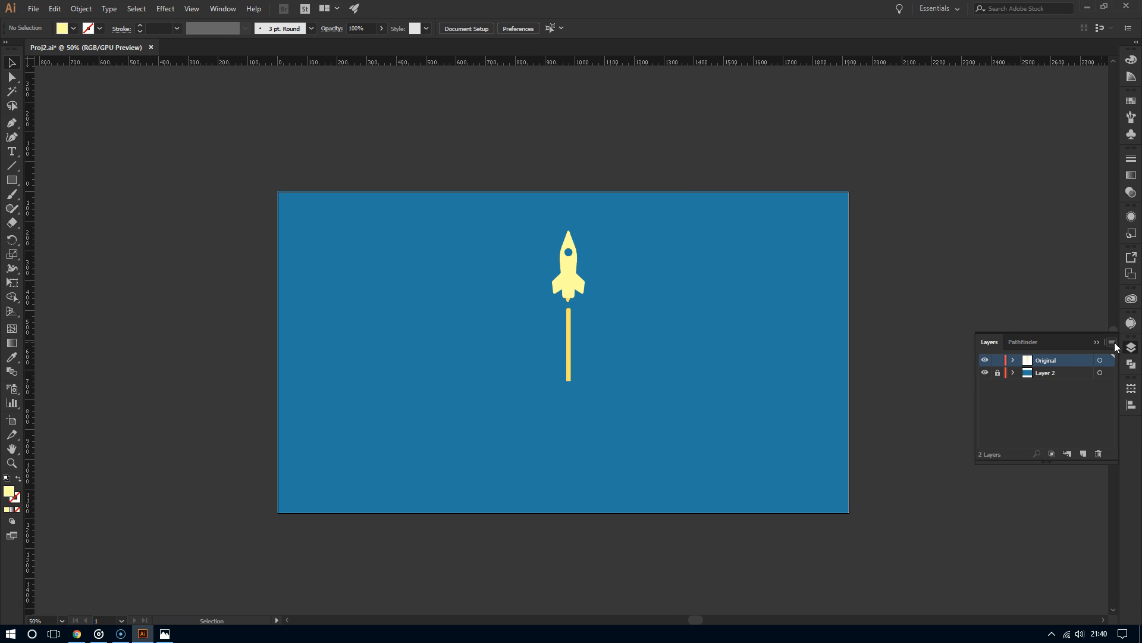
{"action": "left_click", "coordinate": [1082, 341]}
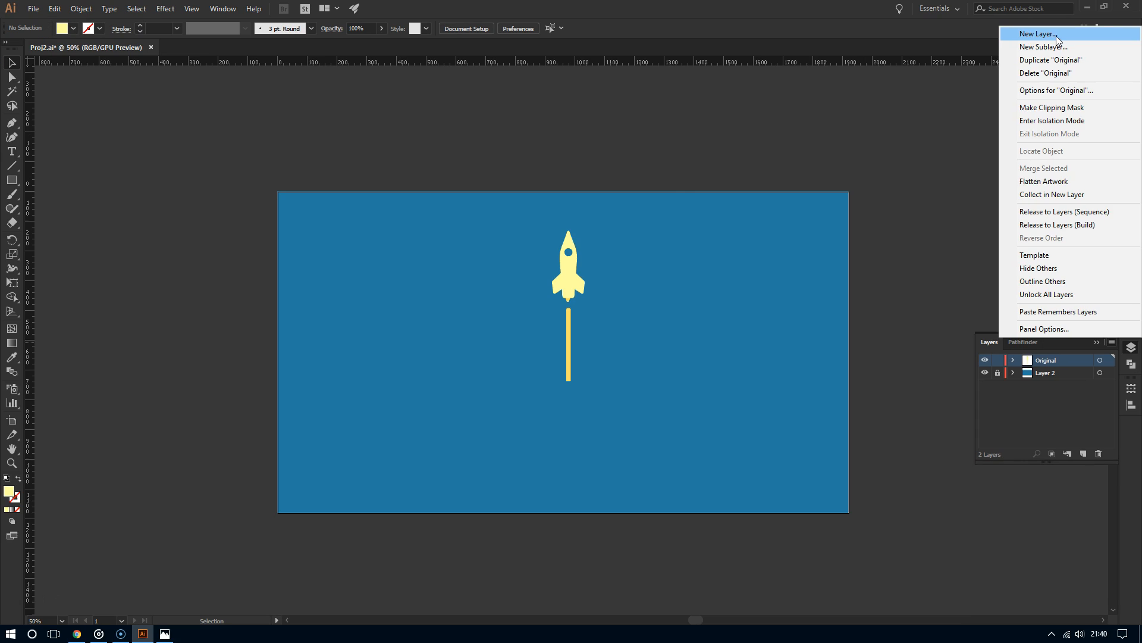
{"action": "left_click", "coordinate": [1045, 37]}
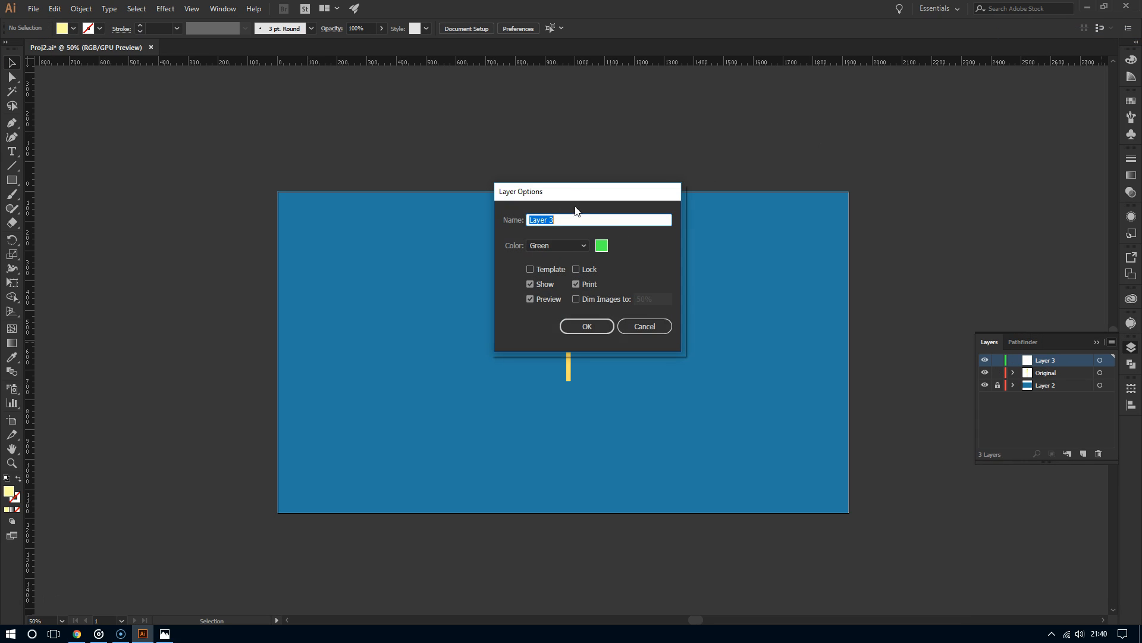
{"action": "type", "text": "Shadow"}
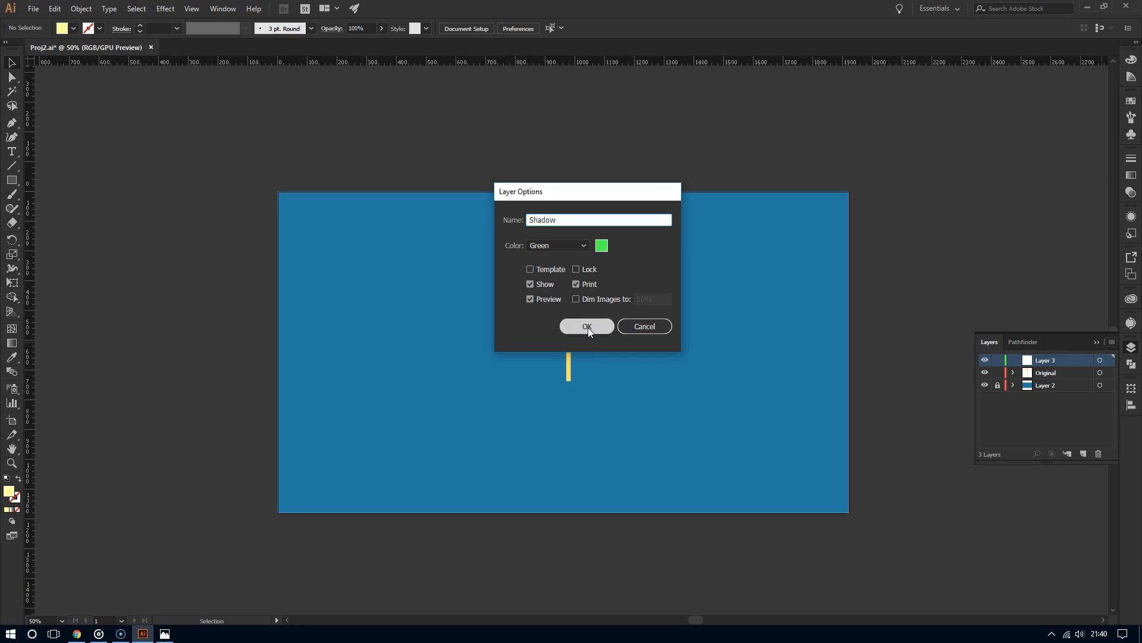
{"action": "left_click", "coordinate": [588, 327]}
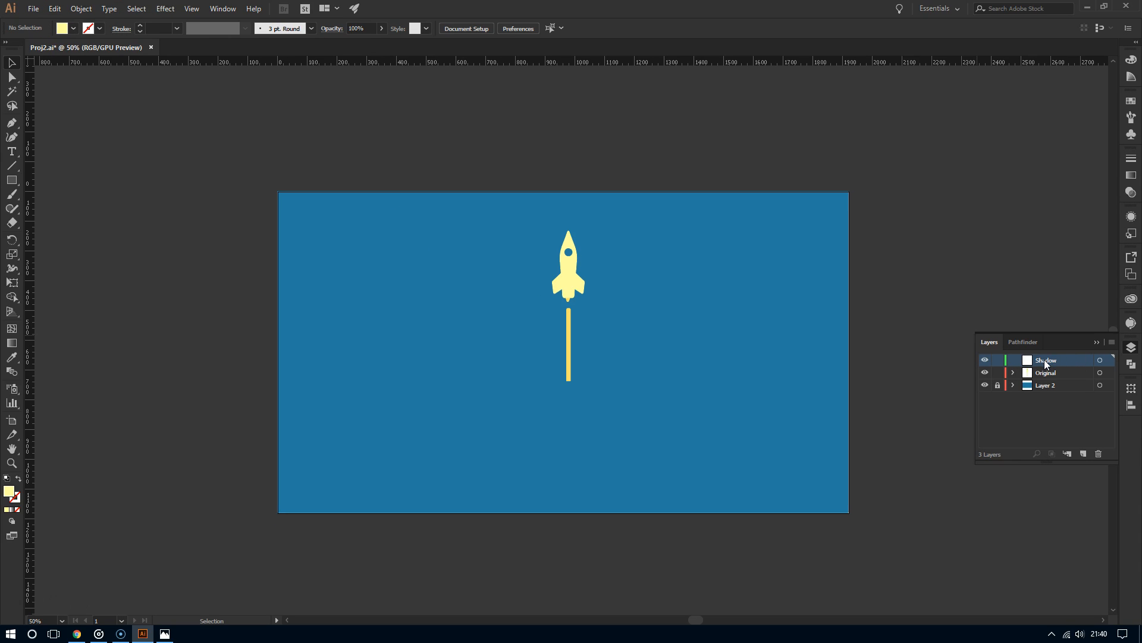
{"action": "left_click_drag", "start_coordinate": [1044, 360], "coordinate": [1045, 376]}
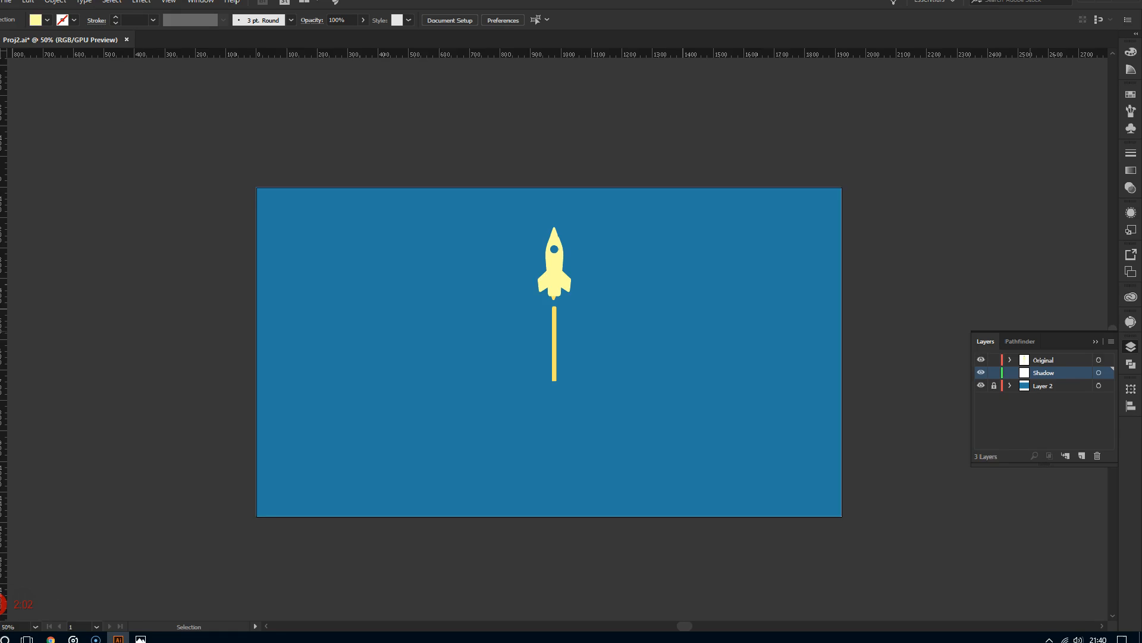
Step: Examine the rocket and its trail on the Original layer by selecting the artwork and viewing its anchor points
{"action": "left_click", "coordinate": [1000, 362]}
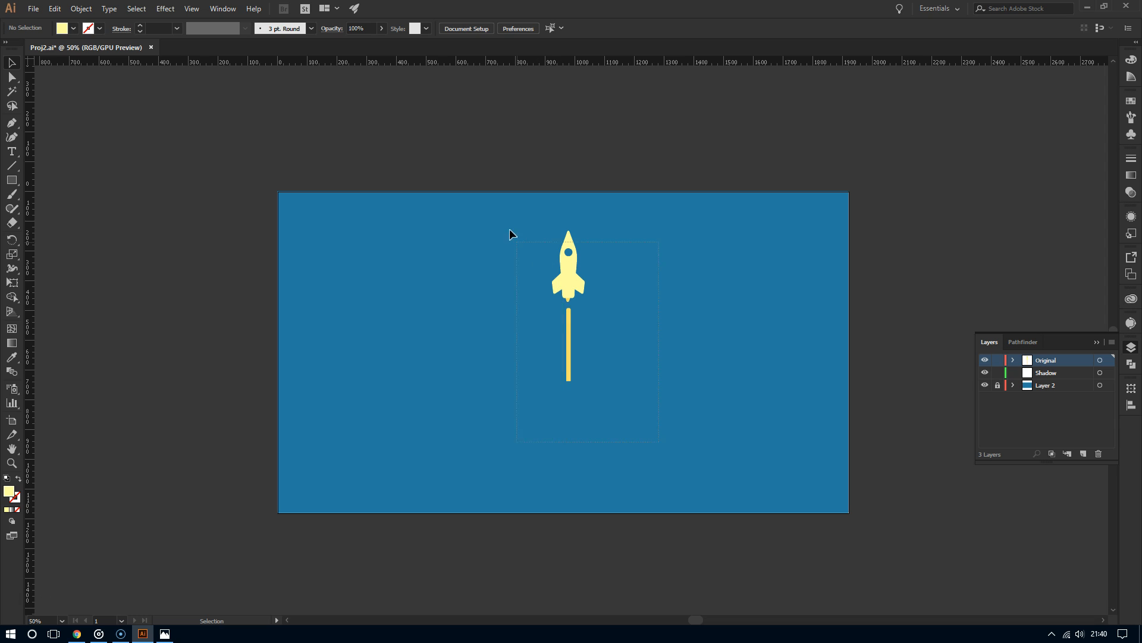
{"action": "left_click_drag", "start_coordinate": [472, 179], "coordinate": [472, 180]}
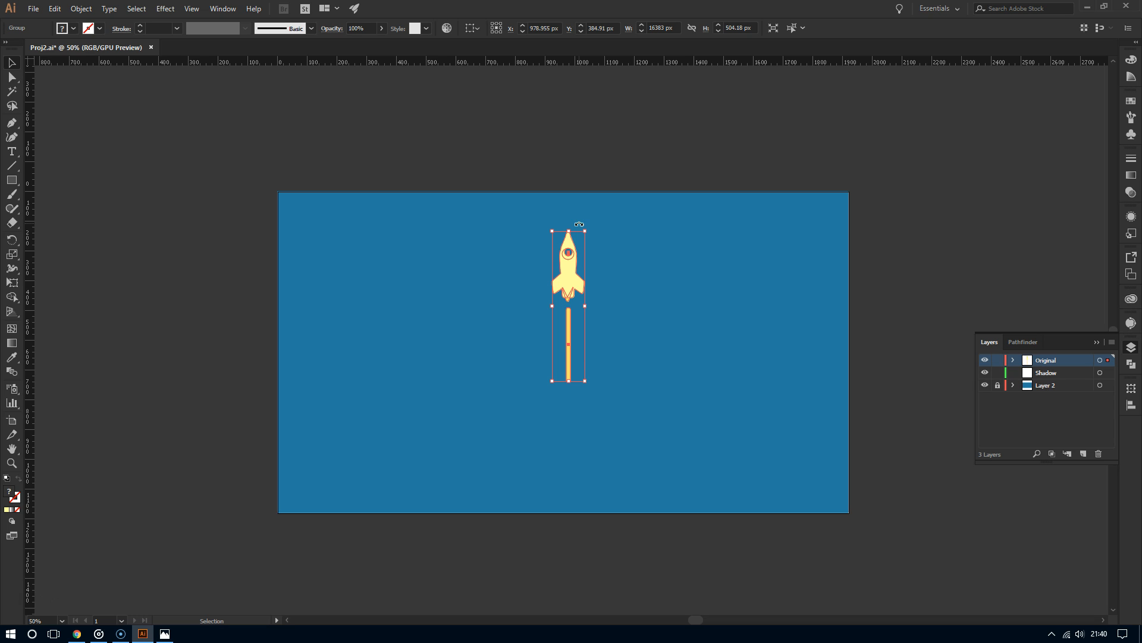
{"action": "key", "text": "a"}
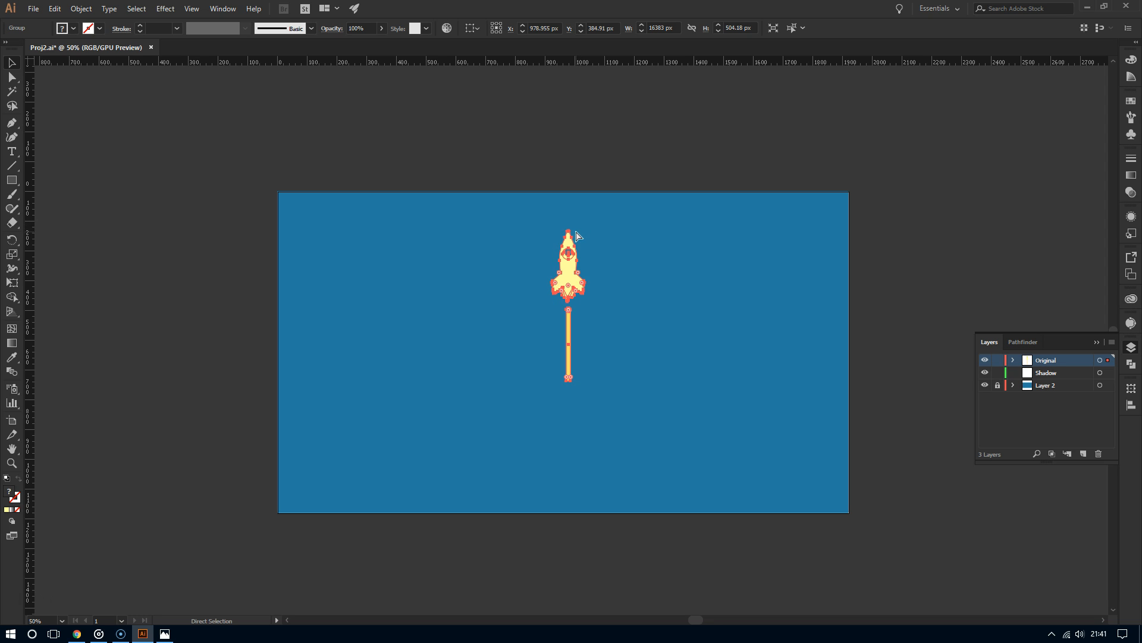
{"action": "key", "text": "v"}
{"action": "left_click", "coordinate": [607, 295]}
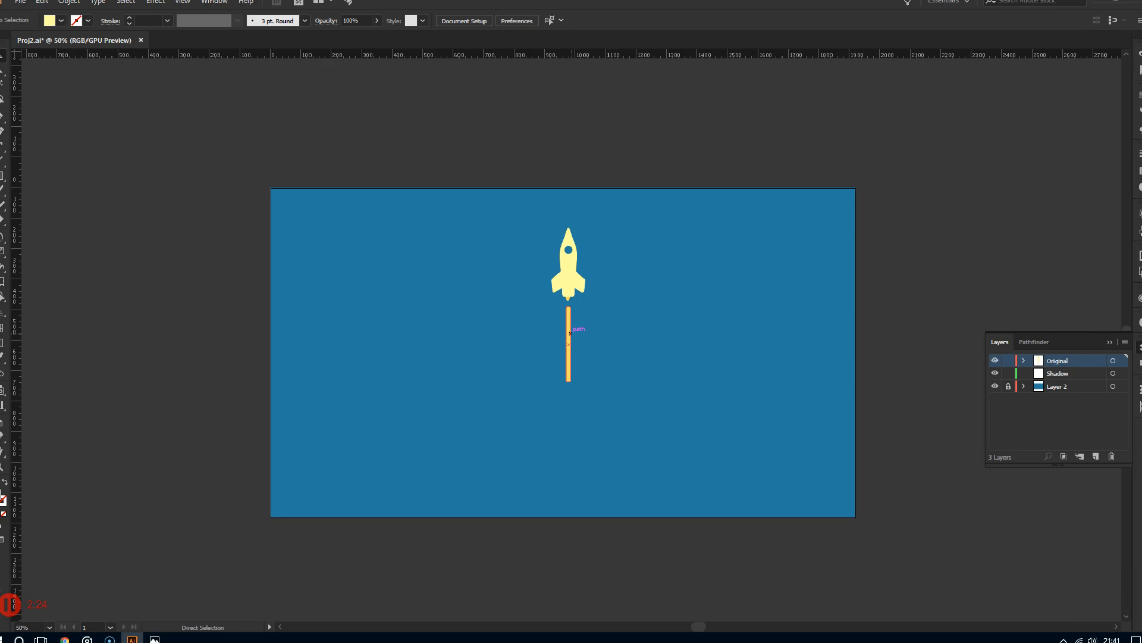
{"action": "left_click", "coordinate": [570, 334]}
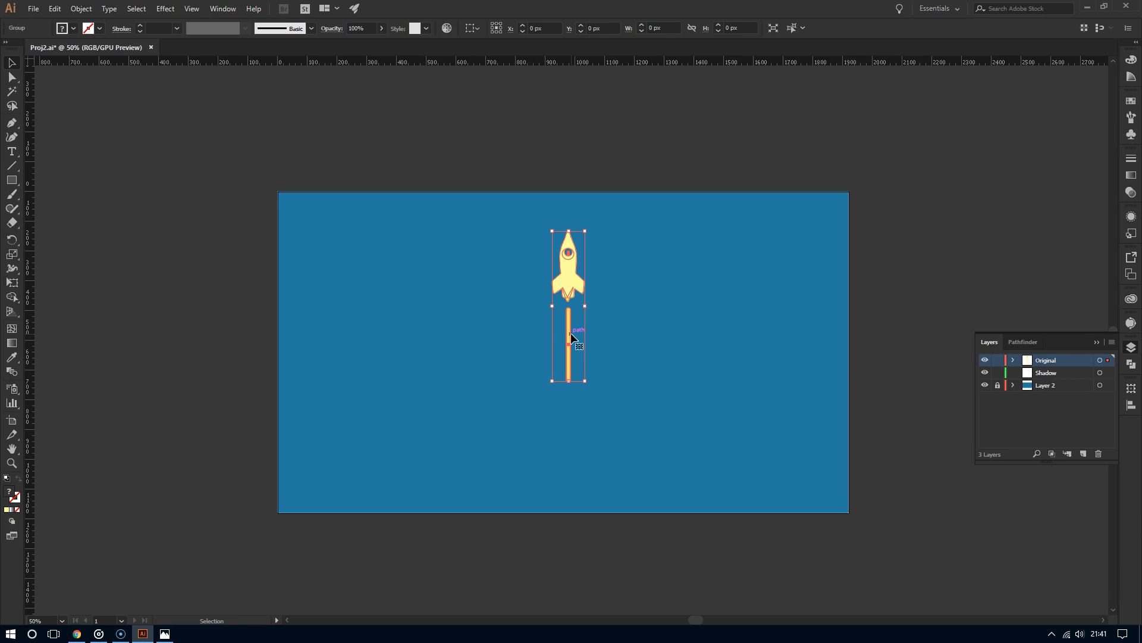
{"action": "left_click", "coordinate": [718, 329]}
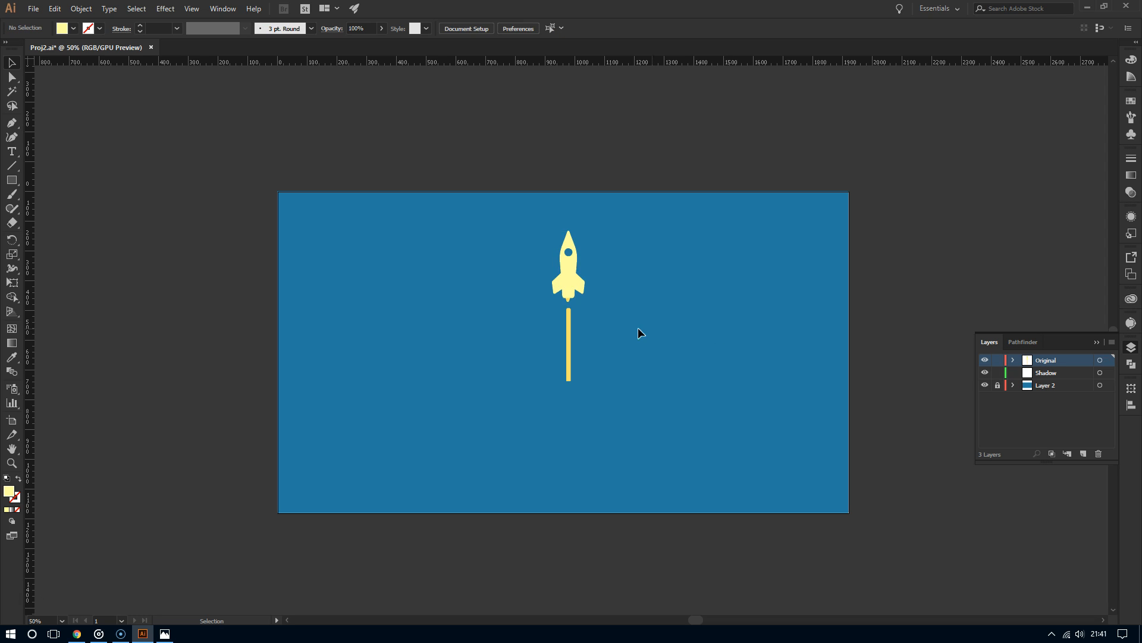
Step: Copy the rocket and its trail from the Original layer and paste them in place on the Shadow layer
{"action": "left_click", "coordinate": [582, 292]}
{"action": "key", "text": "a"}
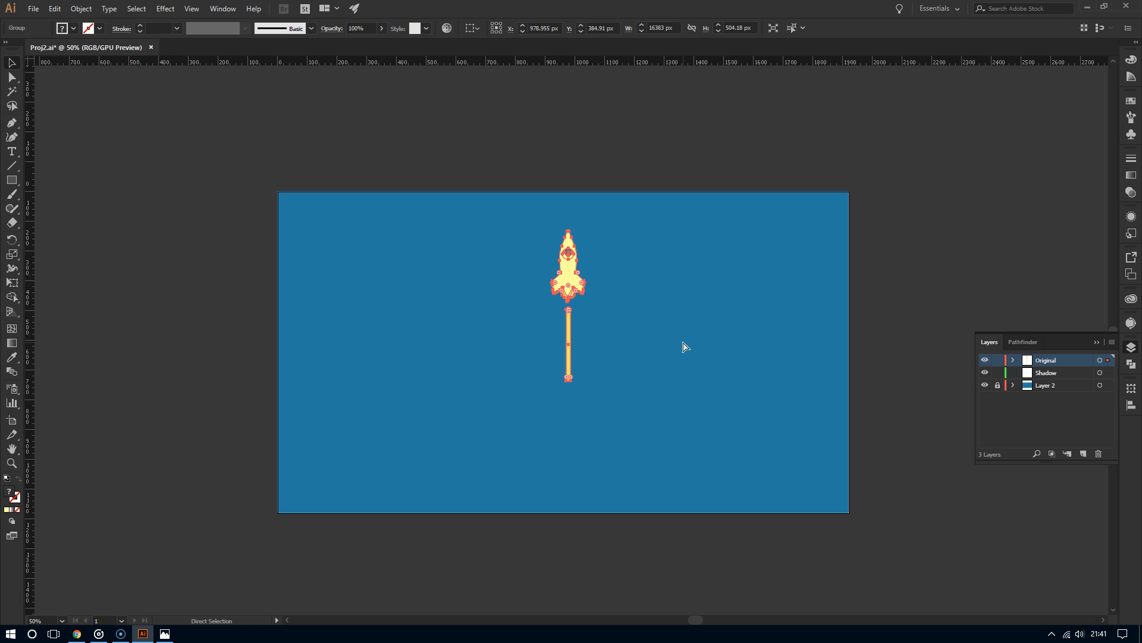
{"action": "key", "text": "v"}
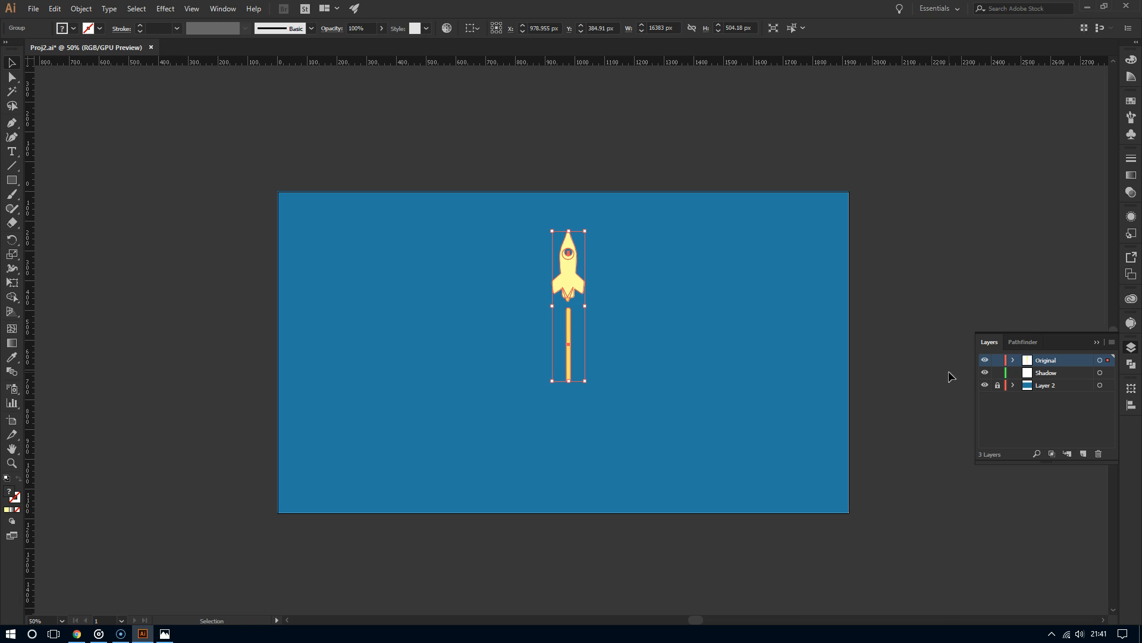
{"action": "left_click", "coordinate": [844, 321]}
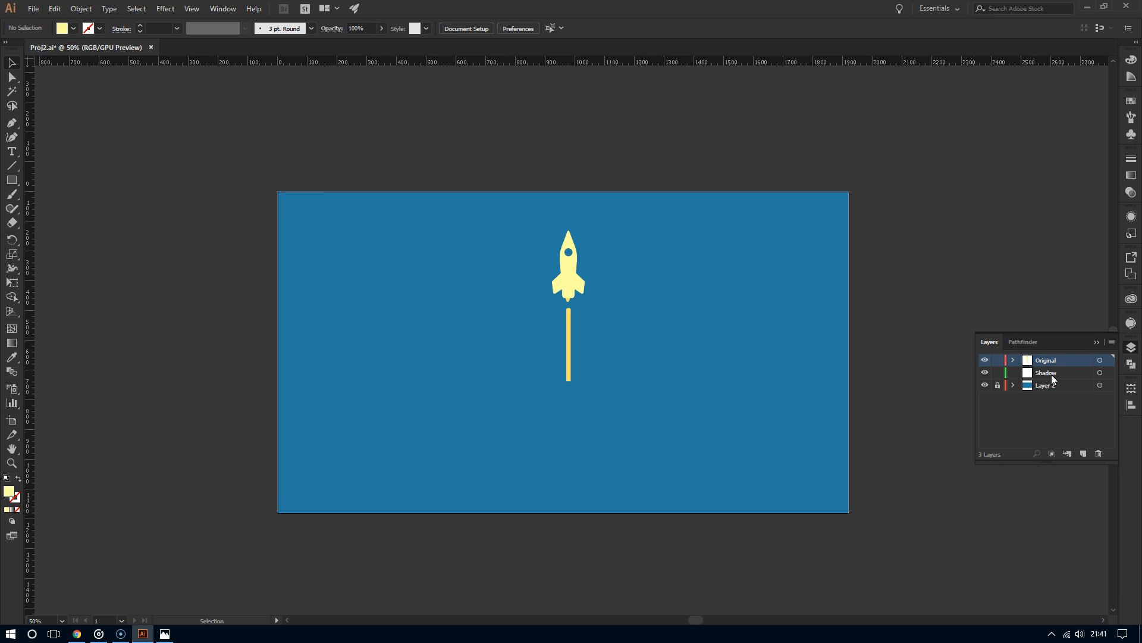
{"action": "left_click", "coordinate": [1049, 374]}
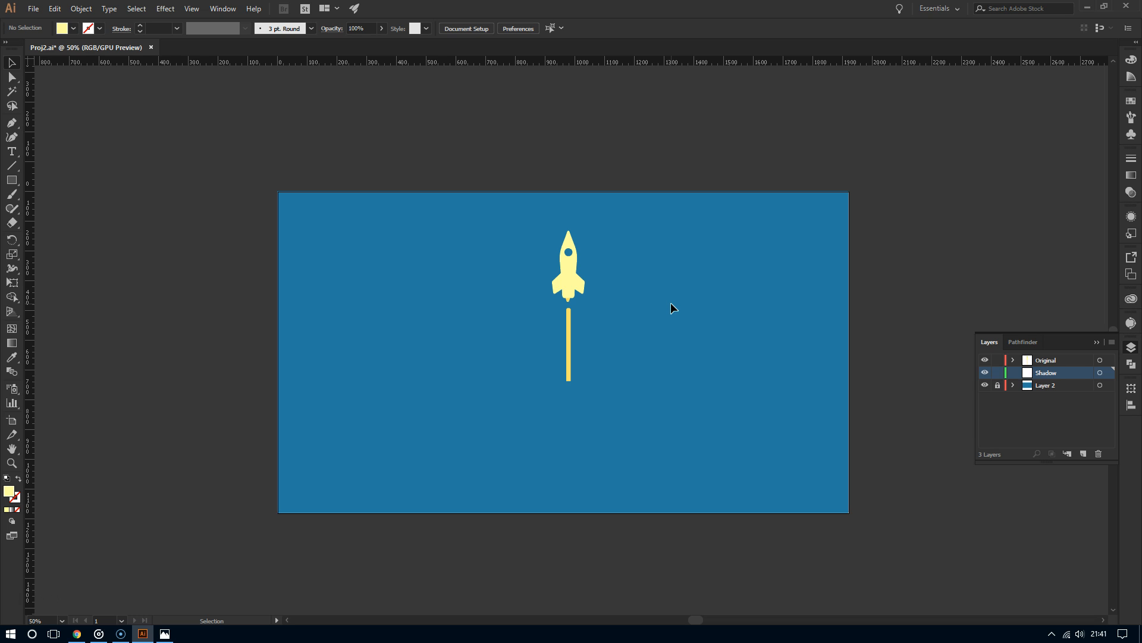
{"action": "key", "text": "ctrl"}
{"action": "key", "text": "ctrl+a"}
{"action": "key", "text": "ctrl+shift+a"}
{"action": "key", "text": "shift"}
{"action": "key", "text": "ctrl"}
{"action": "key", "text": "ctrl+a"}
{"action": "key", "text": "ctrl+shift+a"}
Step: Lock and hide the Original layer
{"action": "left_click", "coordinate": [998, 362]}
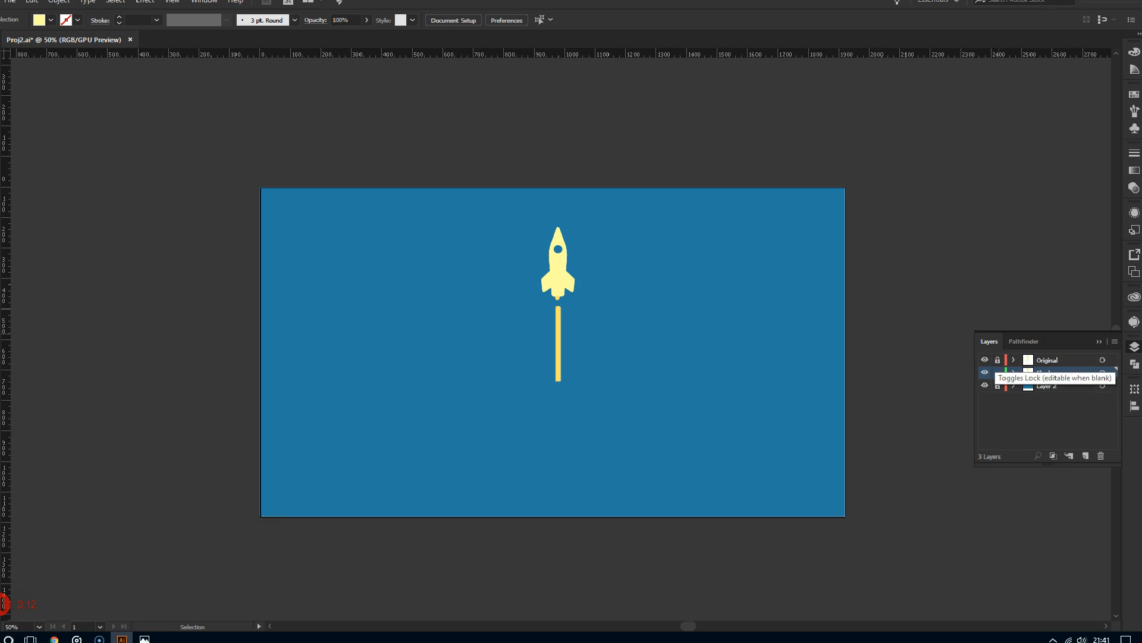
{"action": "left_click", "coordinate": [986, 360]}
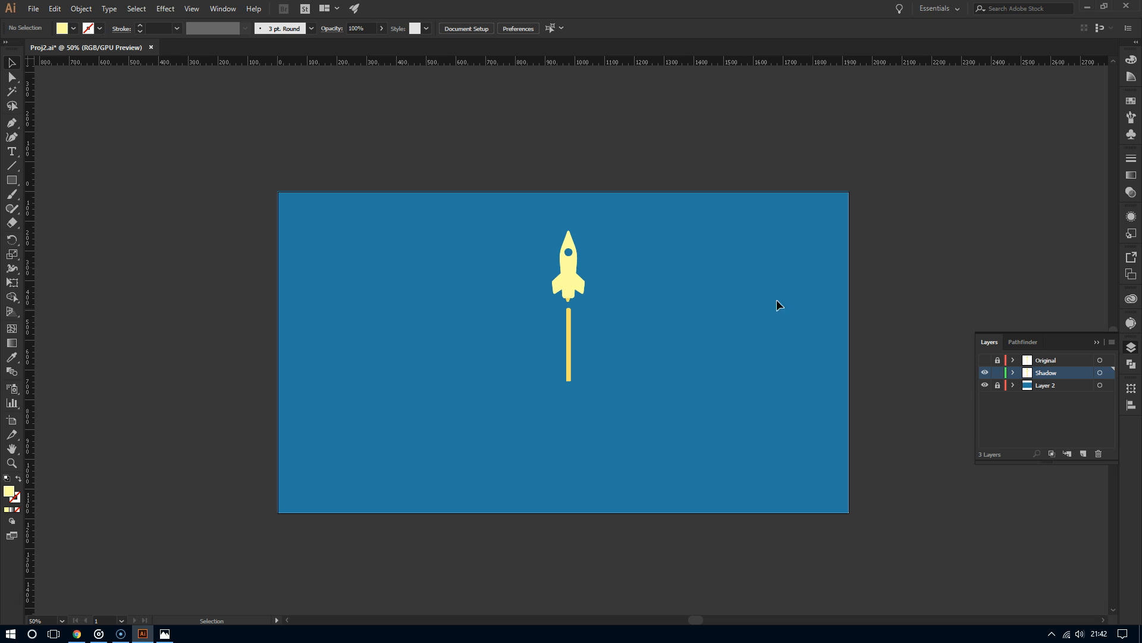
{"action": "left_click", "coordinate": [986, 361]}
Step: Duplicate the rocket and trail group toward the artboard's lower right, at about X 1463 px and Y 817 px
{"action": "left_click_drag", "start_coordinate": [578, 280], "coordinate": [709, 390]}
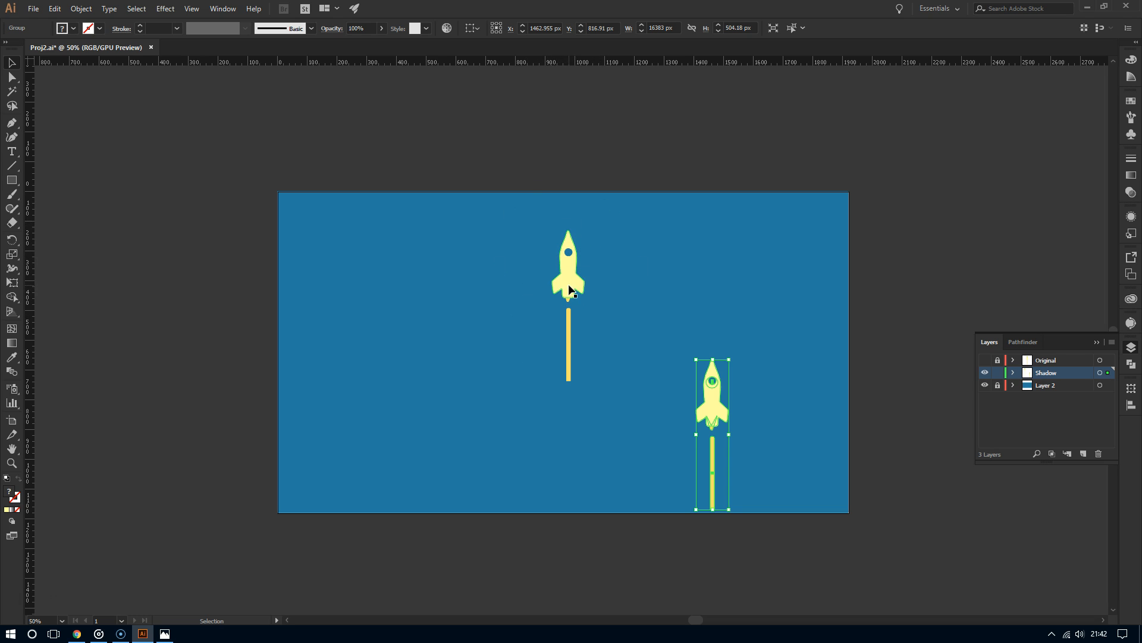
{"action": "left_click", "coordinate": [763, 370]}
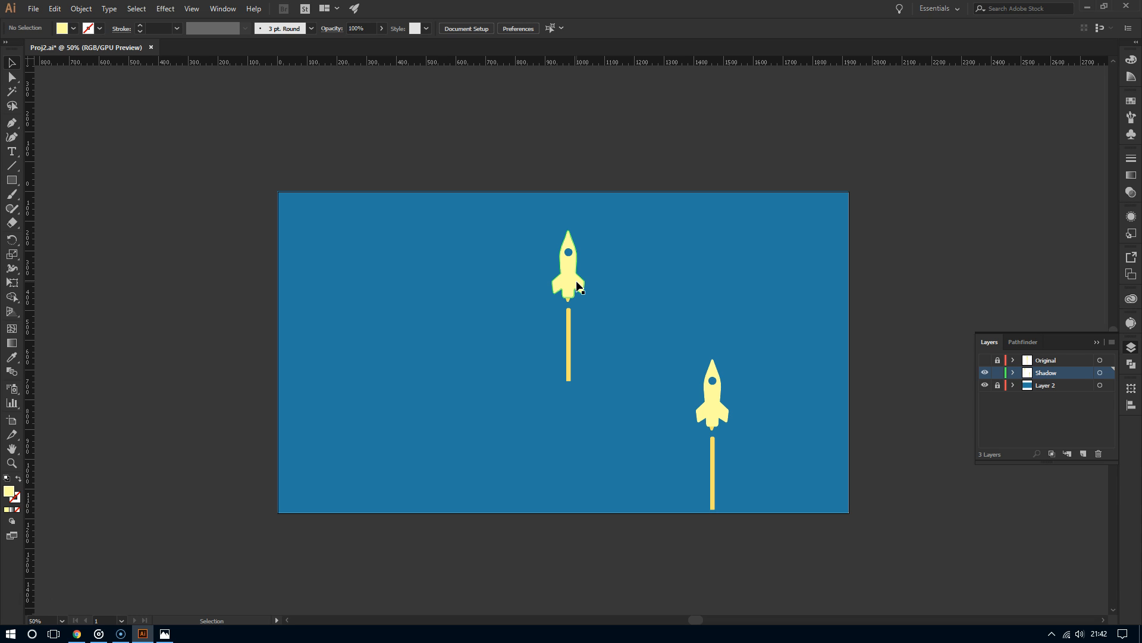
Step: Fill both rocket copies and their trails on the Shadow layer with black
{"action": "left_click_drag", "start_coordinate": [850, 203], "coordinate": [615, 367]}
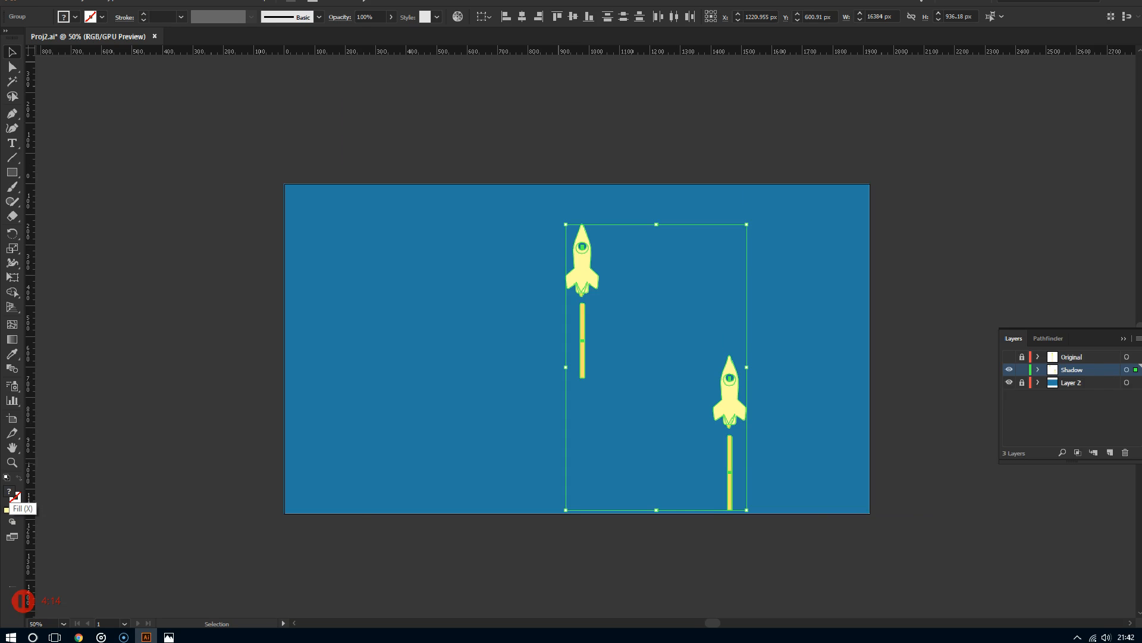
{"action": "double_click", "coordinate": [18, 493]}
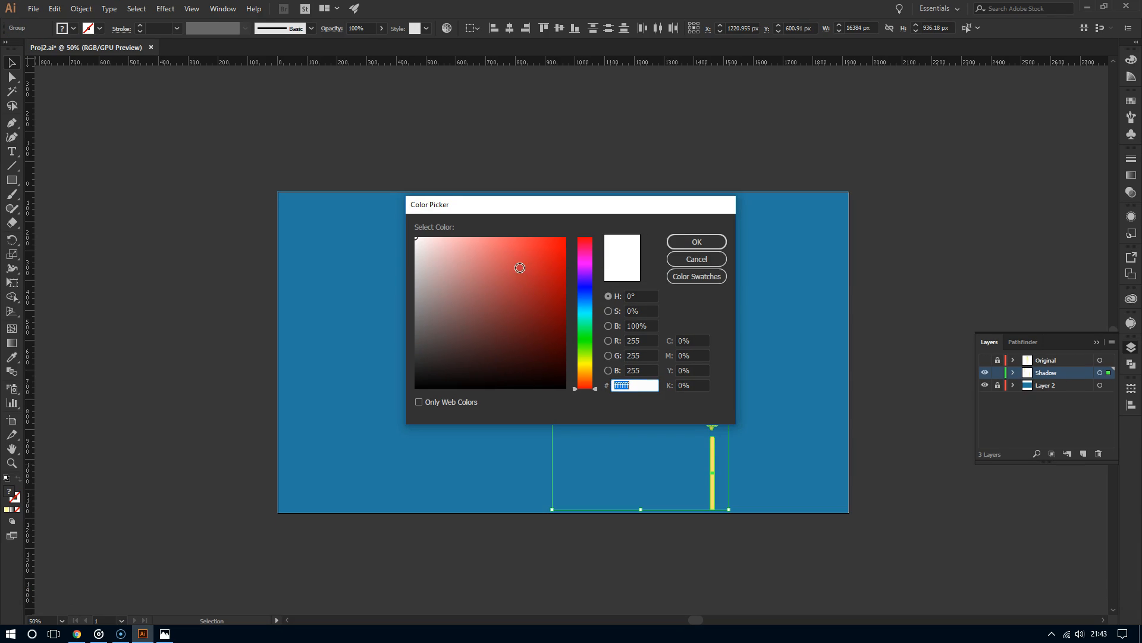
{"action": "left_click_drag", "start_coordinate": [520, 309], "coordinate": [497, 390]}
{"action": "left_click", "coordinate": [708, 245]}
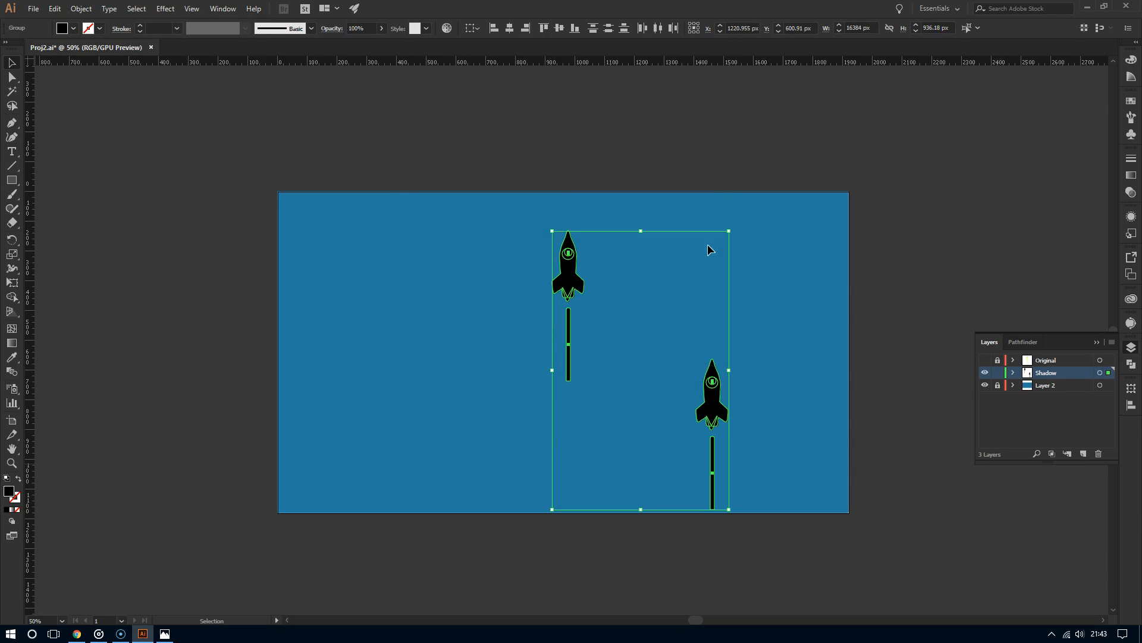
{"action": "left_click", "coordinate": [820, 245]}
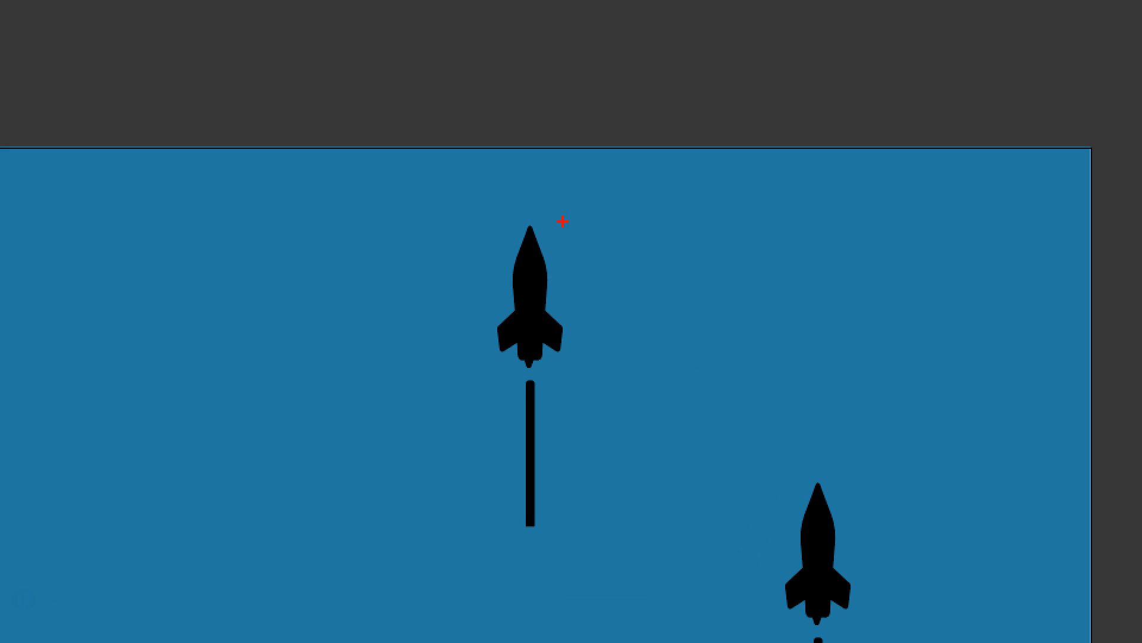
{"action": "mouse_move", "coordinate": [546, 213]}
{"action": "left_mouse_down"}
{"action": "mouse_move", "coordinate": [642, 346]}
{"action": "mouse_move", "coordinate": [871, 527]}
{"action": "left_mouse_up"}
{"action": "mouse_move", "coordinate": [547, 533]}
{"action": "left_mouse_down"}
{"action": "mouse_move", "coordinate": [655, 622]}
{"action": "mouse_move", "coordinate": [759, 642]}
{"action": "left_mouse_up"}
{"action": "mouse_move", "coordinate": [830, 487]}
{"action": "left_mouse_down"}
{"action": "mouse_move", "coordinate": [779, 521]}
{"action": "mouse_move", "coordinate": [775, 604]}
{"action": "mouse_move", "coordinate": [818, 606]}
{"action": "mouse_move", "coordinate": [824, 493]}
{"action": "left_mouse_up"}
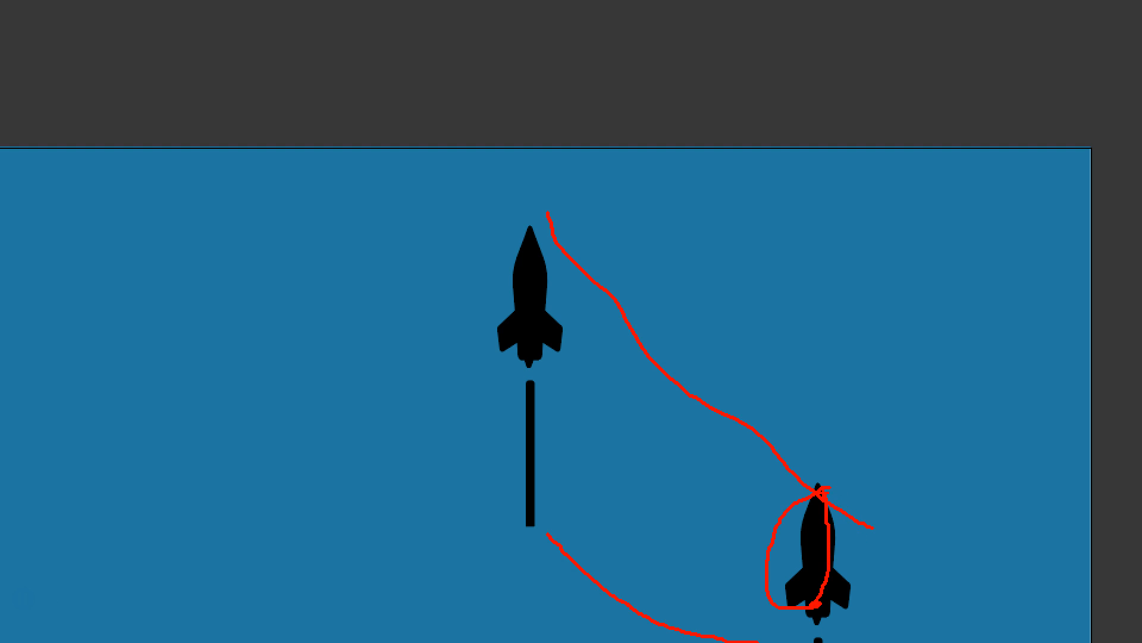
{"action": "key", "text": "Escape"}
Step: Set the opacity of the black rocket copy at the artboard's lower right to 0%
{"action": "left_click", "coordinate": [714, 388]}
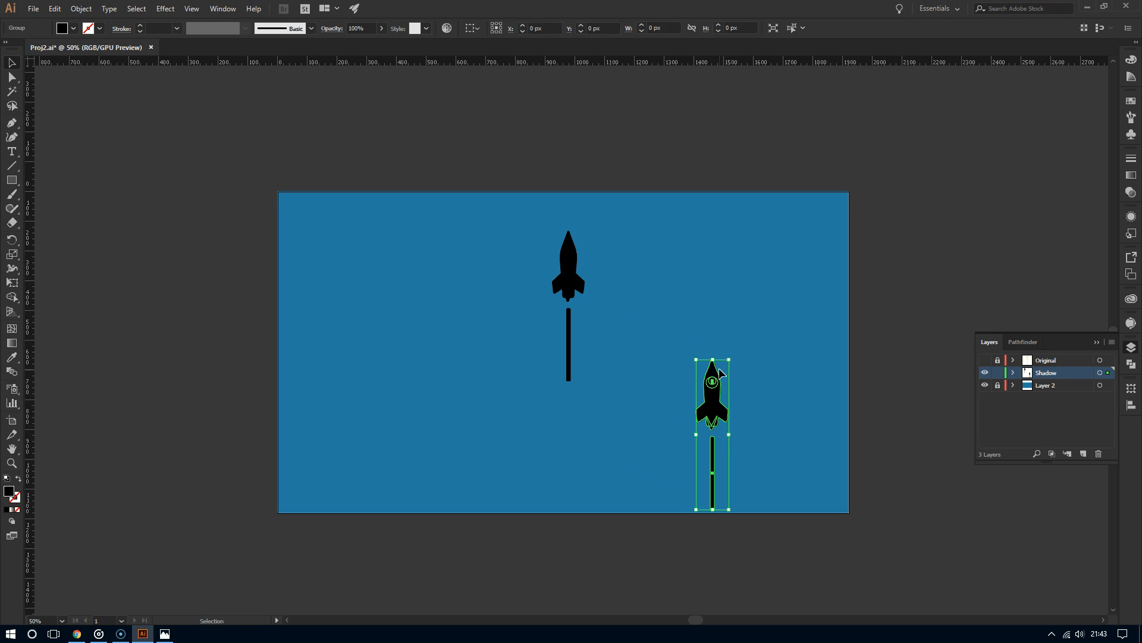
{"action": "key", "text": "a"}
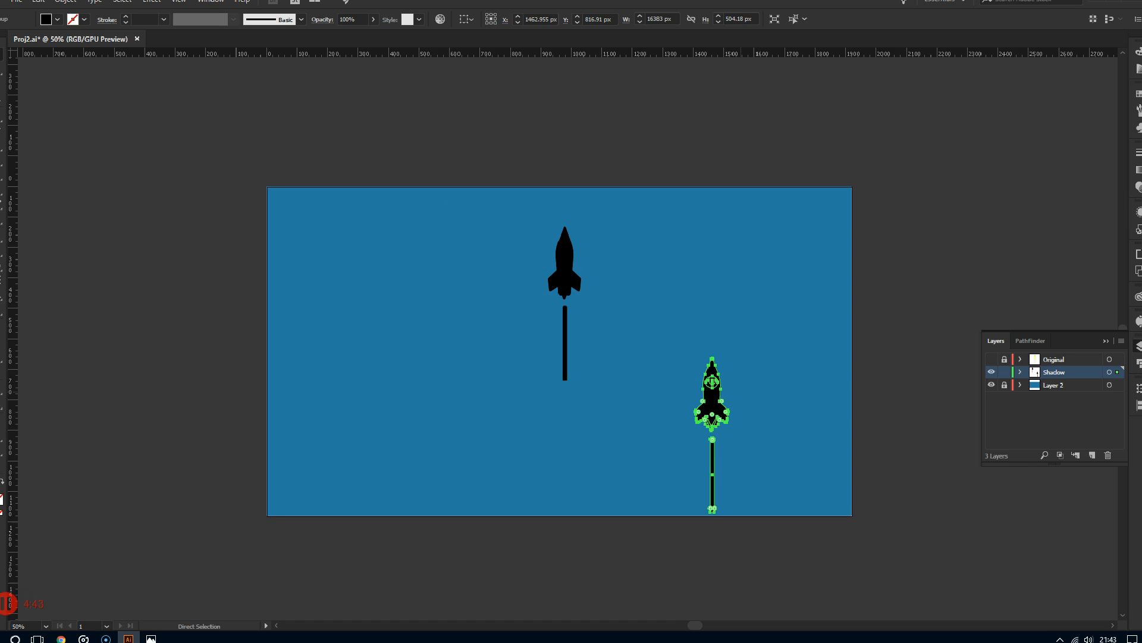
{"action": "key", "text": "v"}
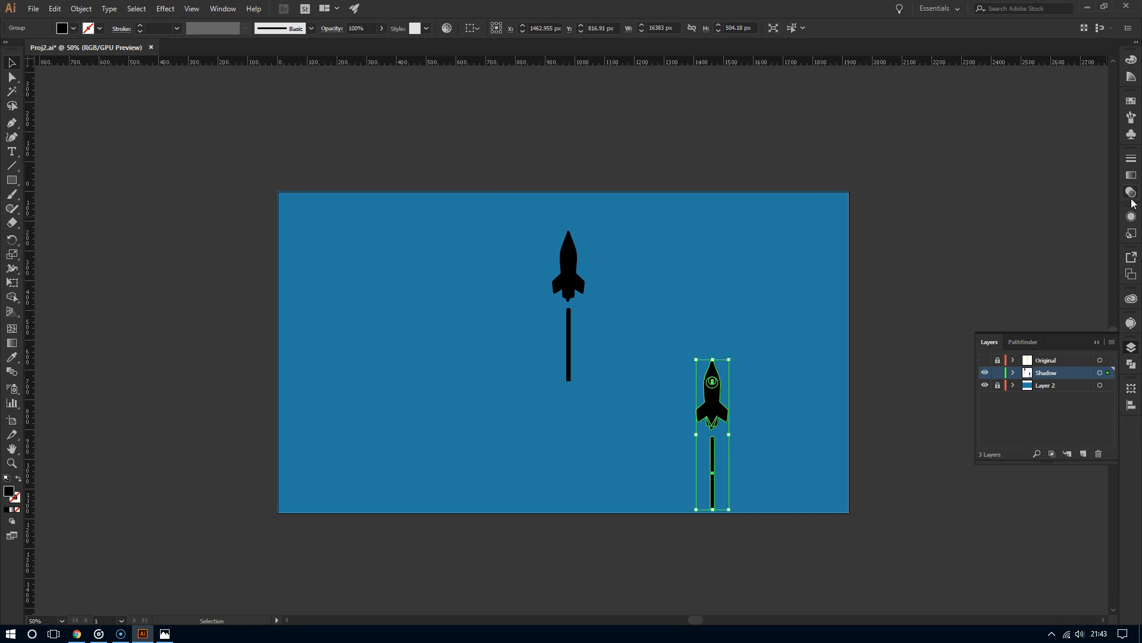
{"action": "left_click", "coordinate": [1113, 194]}
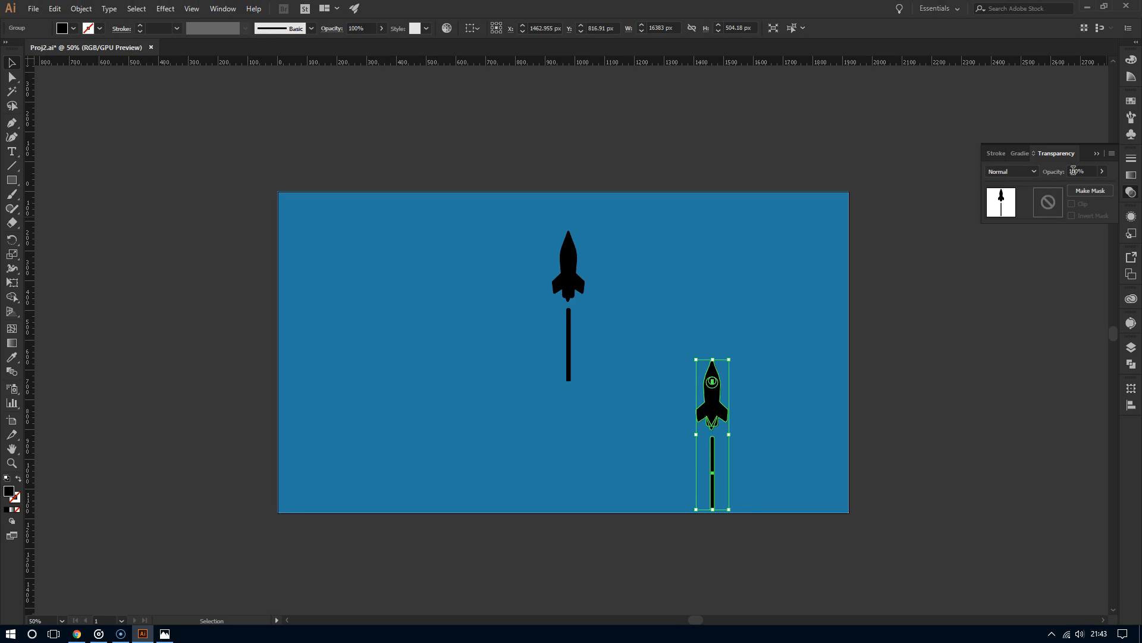
{"action": "left_click", "coordinate": [1005, 171]}
{"action": "type", "text": "0"}
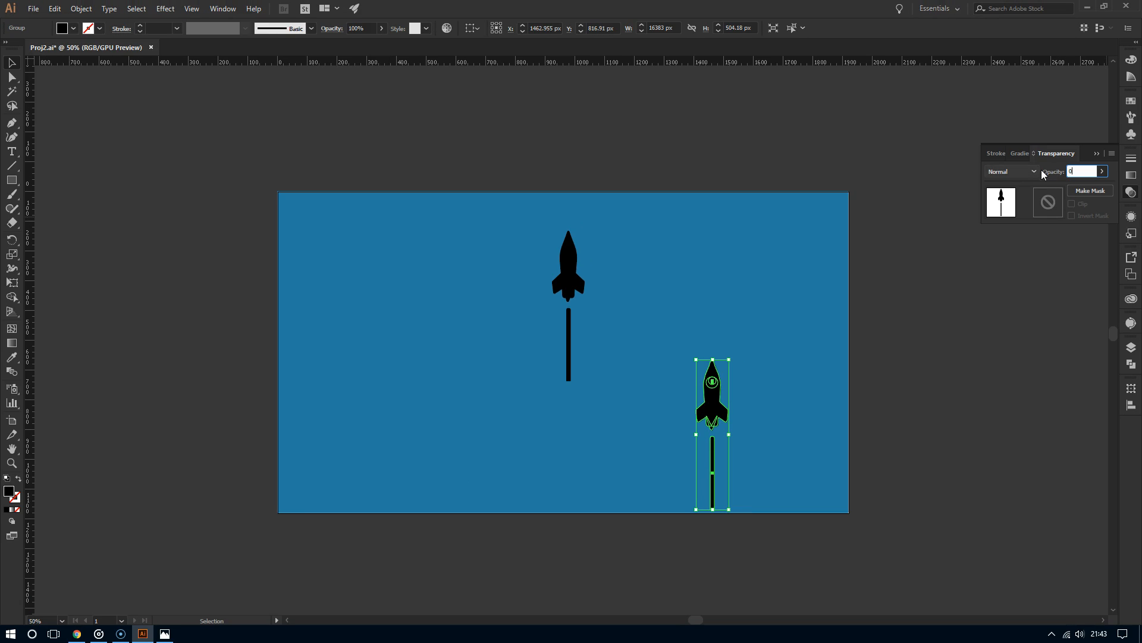
{"action": "key", "text": "Return"}
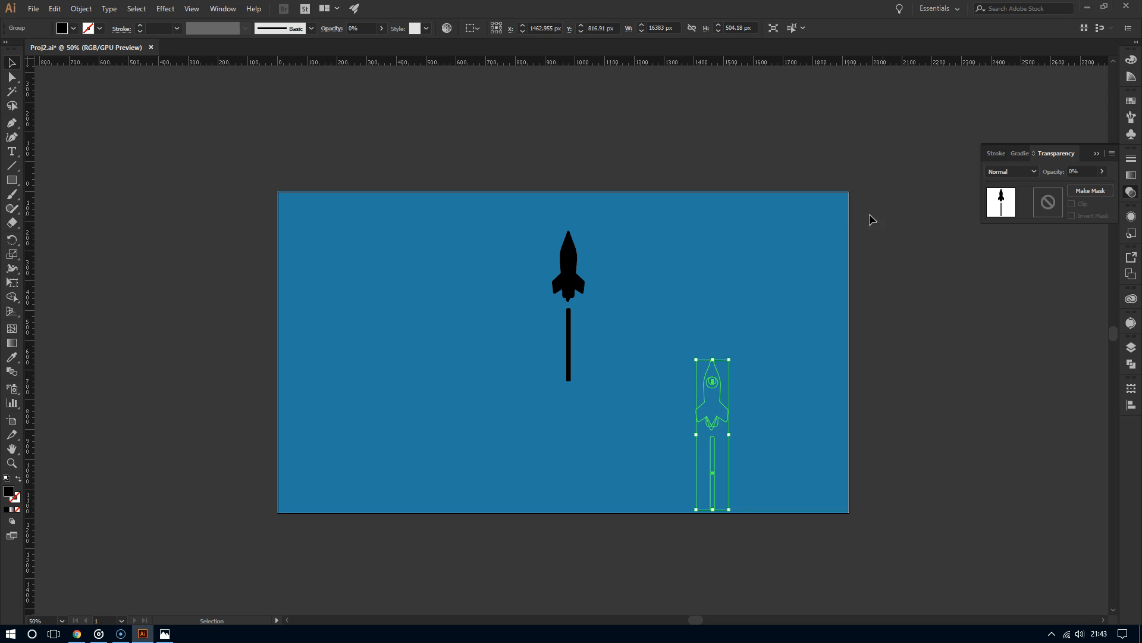
{"action": "left_click", "coordinate": [759, 370]}
{"action": "left_click_drag", "start_coordinate": [766, 341], "coordinate": [674, 499]}
{"action": "left_click", "coordinate": [766, 345]}
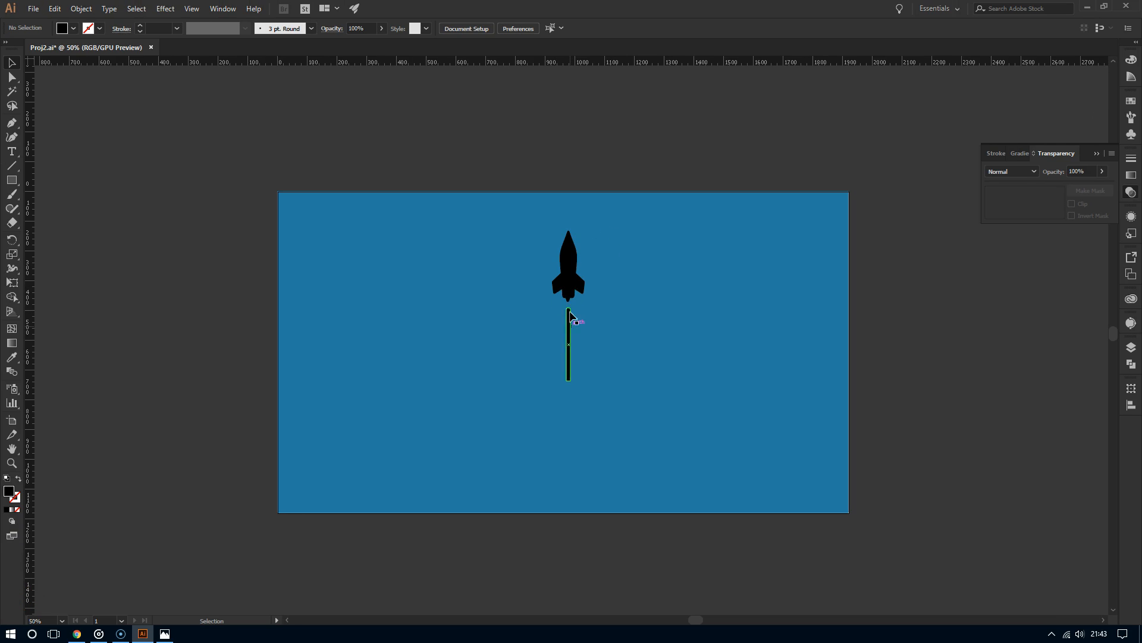
Step: Set the opacity of the upper black rocket and trail copy to 20% and deselect it
{"action": "left_click", "coordinate": [568, 369]}
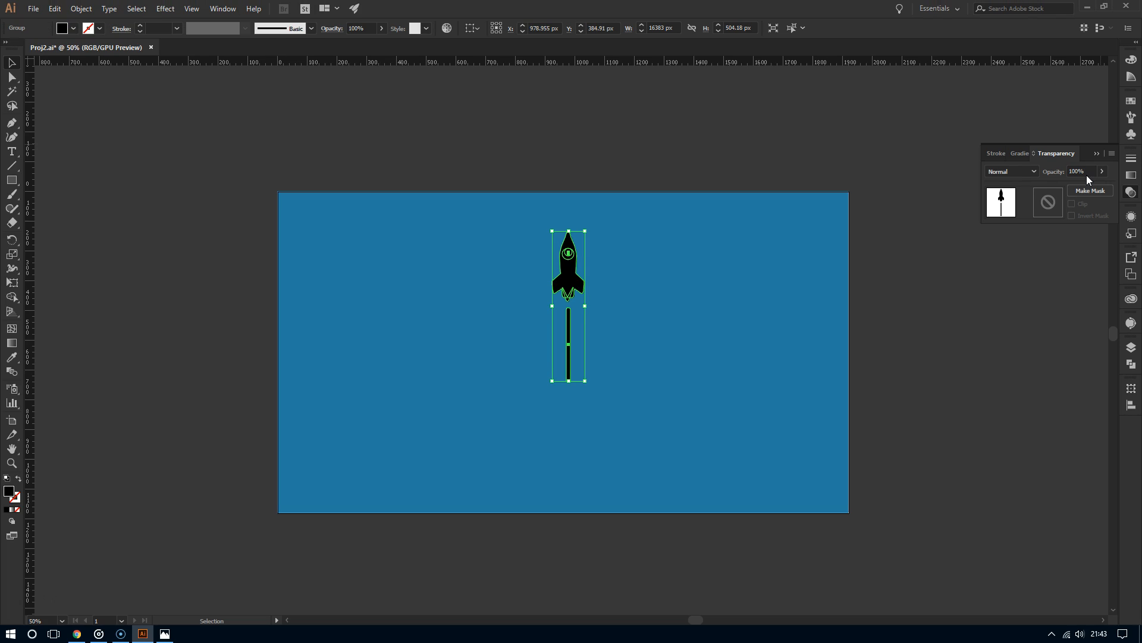
{"action": "left_click", "coordinate": [1086, 174]}
{"action": "type", "text": "20"}
{"action": "key", "text": "Return"}
{"action": "left_click", "coordinate": [741, 275]}
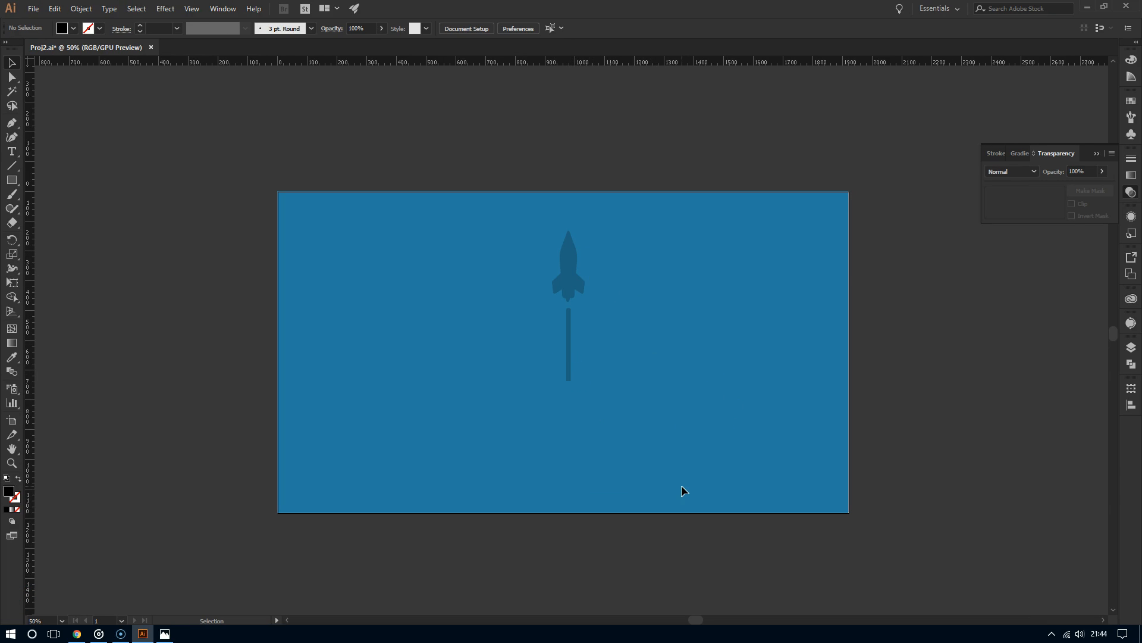
{"action": "left_click", "coordinate": [706, 386]}
{"action": "left_click", "coordinate": [785, 355]}
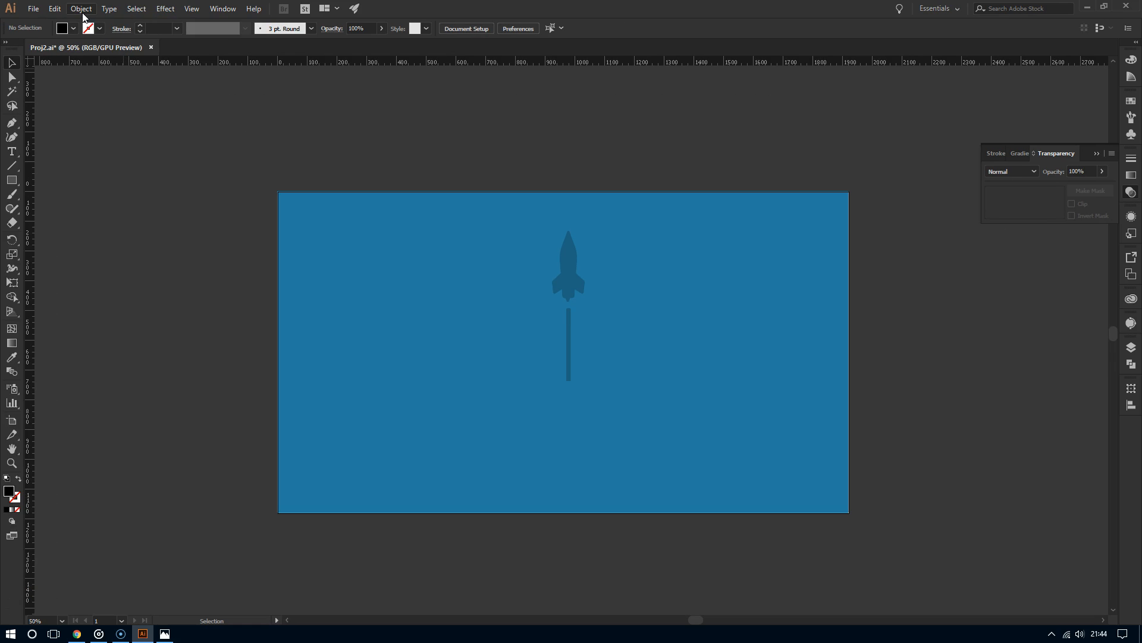
Step: Configure the blend options to use Specified Distance spacing of 1 px
{"action": "left_click", "coordinate": [82, 10]}
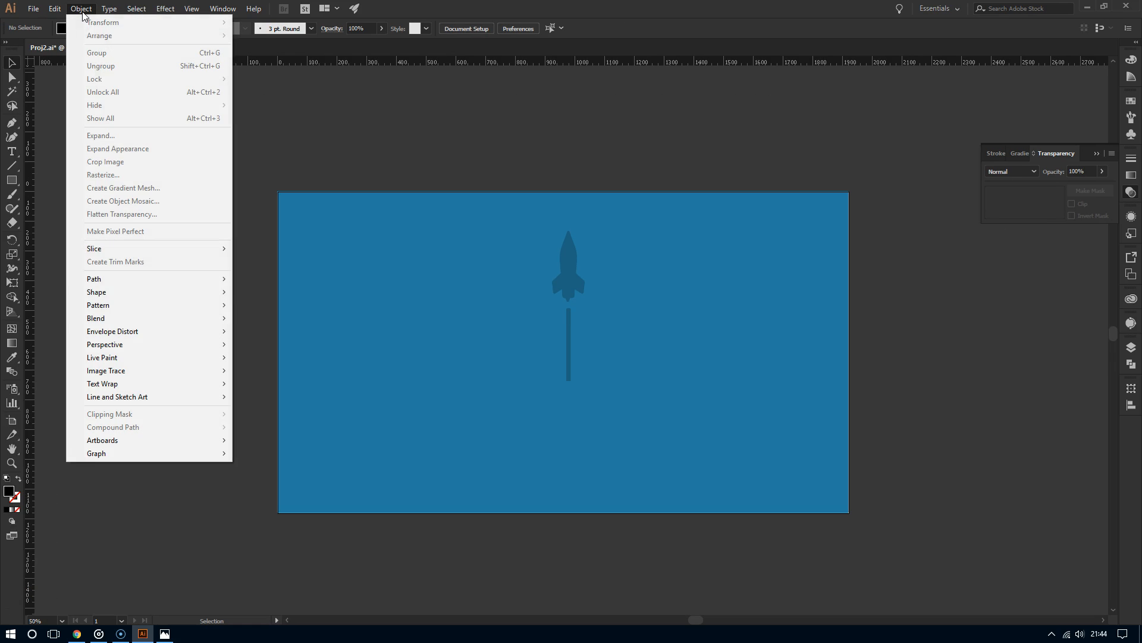
{"action": "mouse_move", "coordinate": [120, 323]}
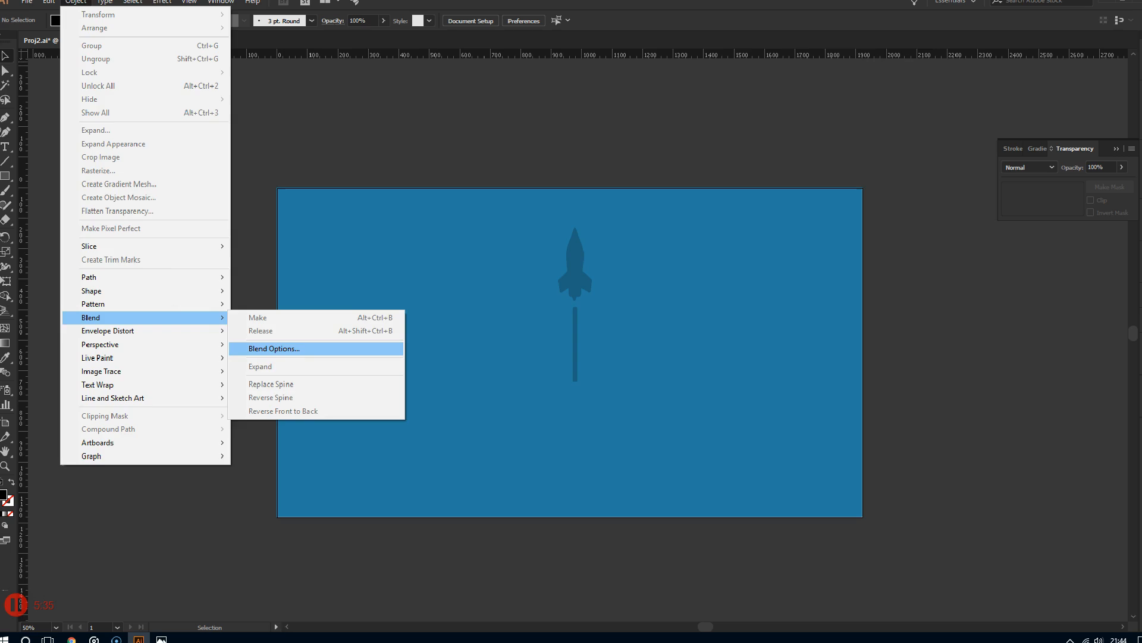
{"action": "left_click", "coordinate": [305, 352]}
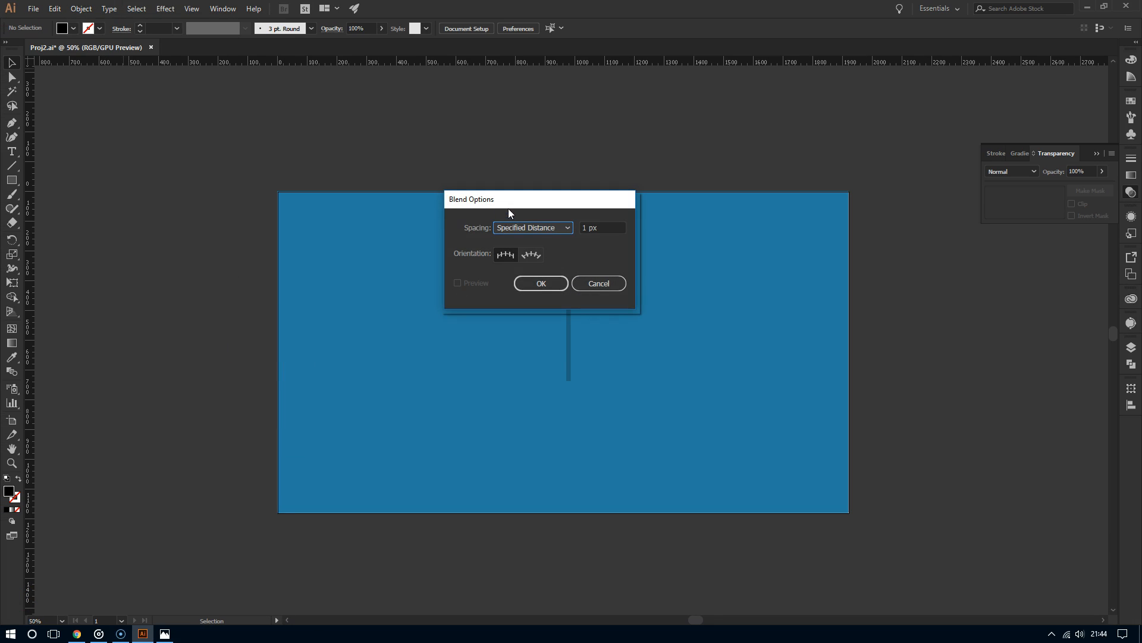
{"action": "left_click_drag", "start_coordinate": [519, 209], "coordinate": [472, 182]}
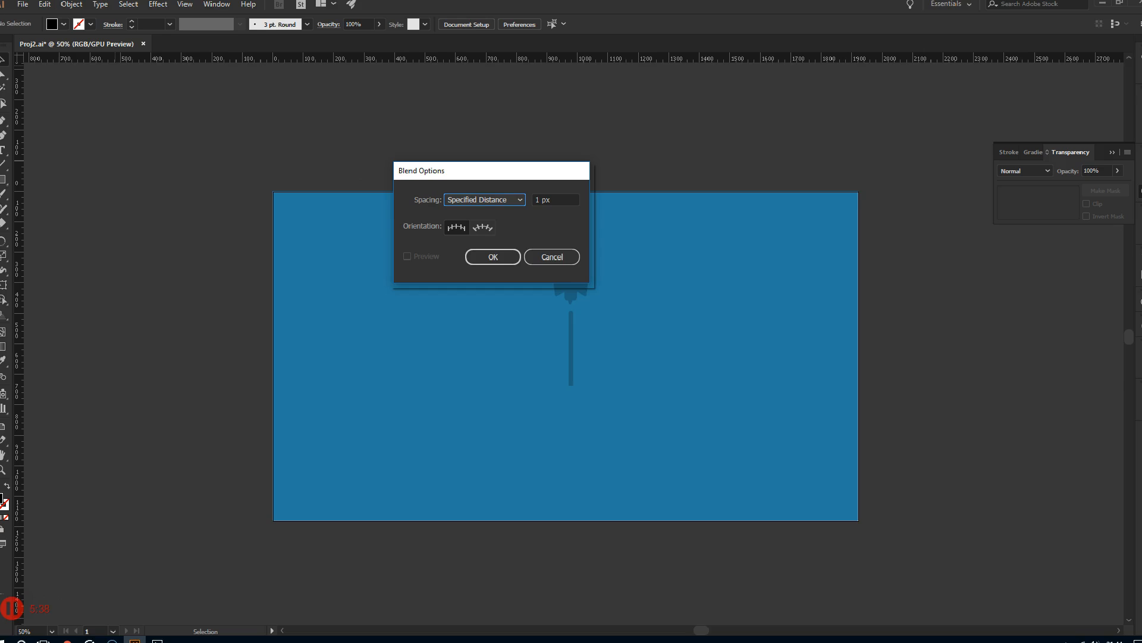
{"action": "left_click", "coordinate": [470, 199]}
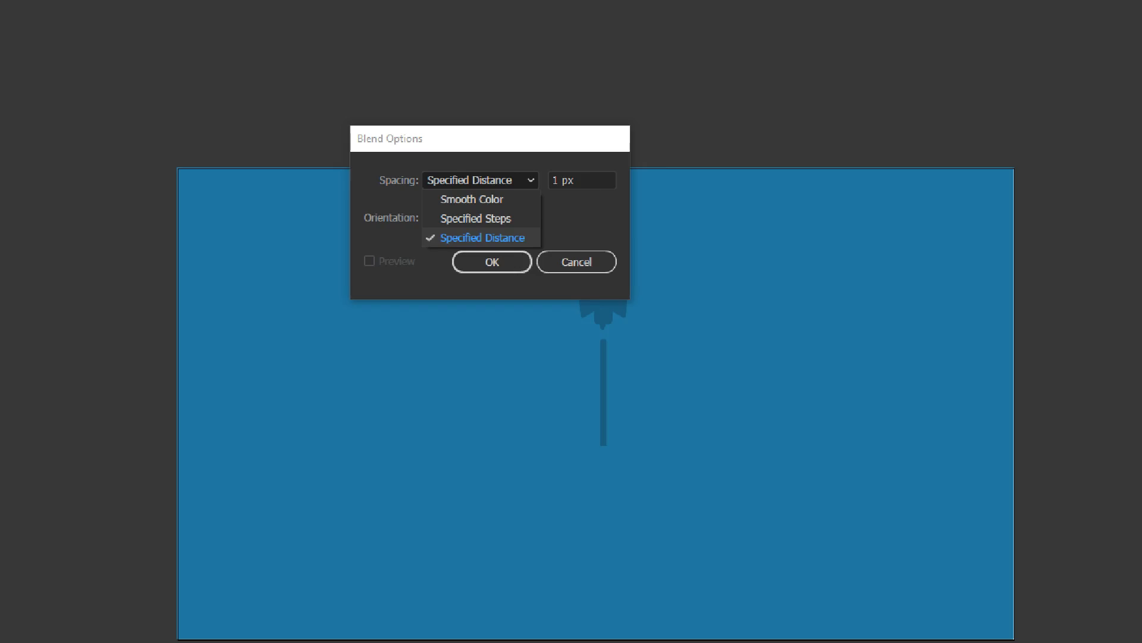
{"action": "left_click", "coordinate": [482, 237]}
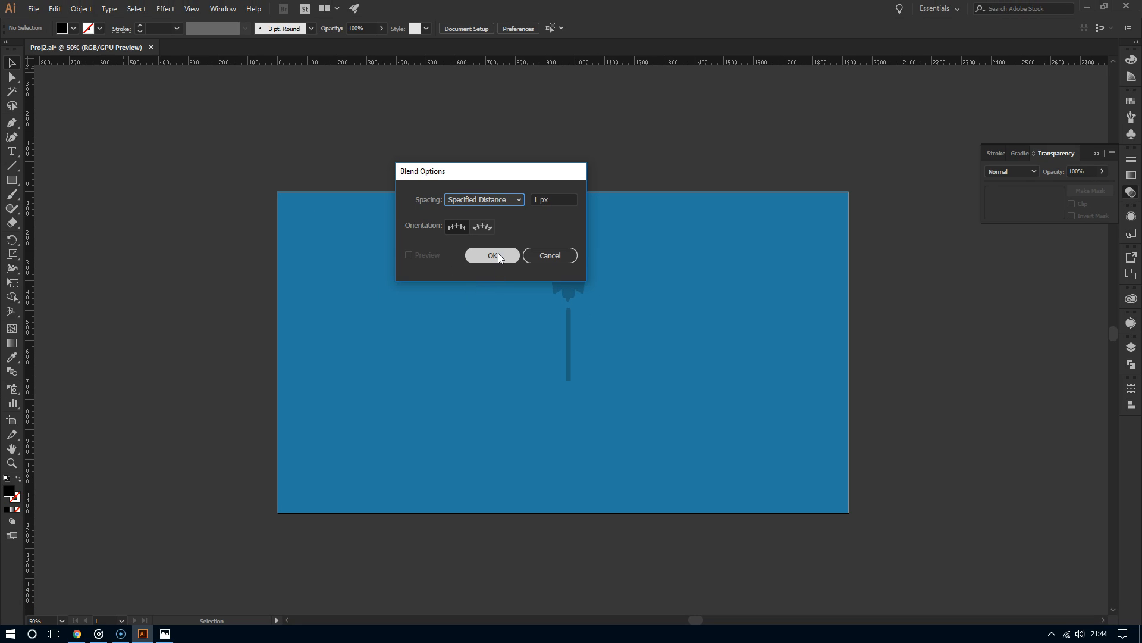
{"action": "left_click", "coordinate": [492, 255]}
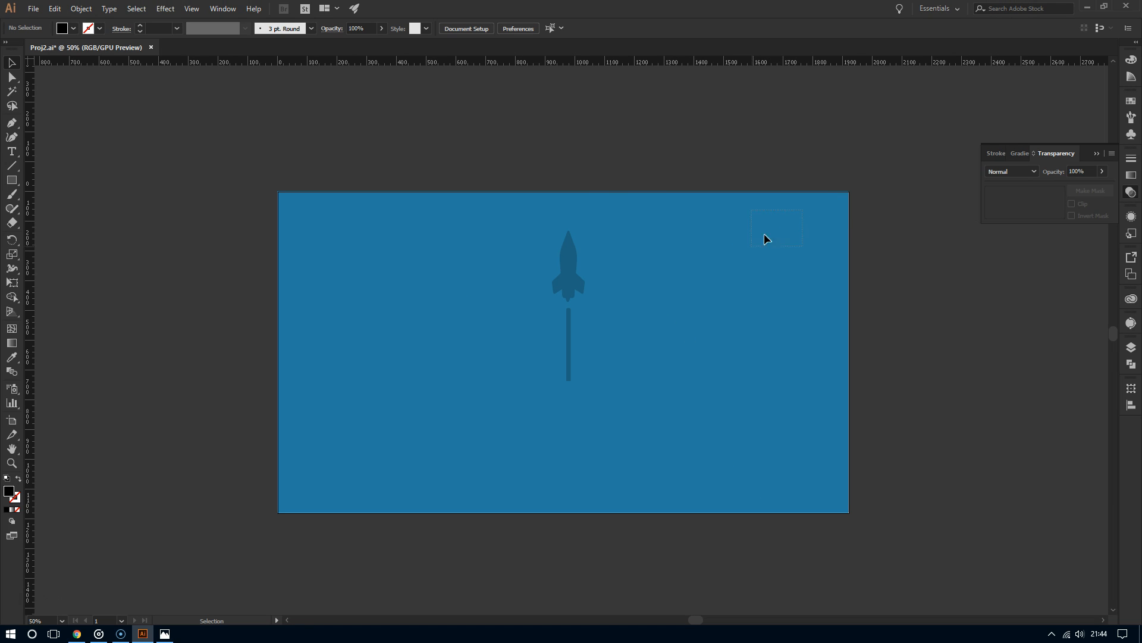
Step: Make a blend between the two black rocket and trail copies on the Shadow layer
{"action": "key", "text": "ctrl+a"}
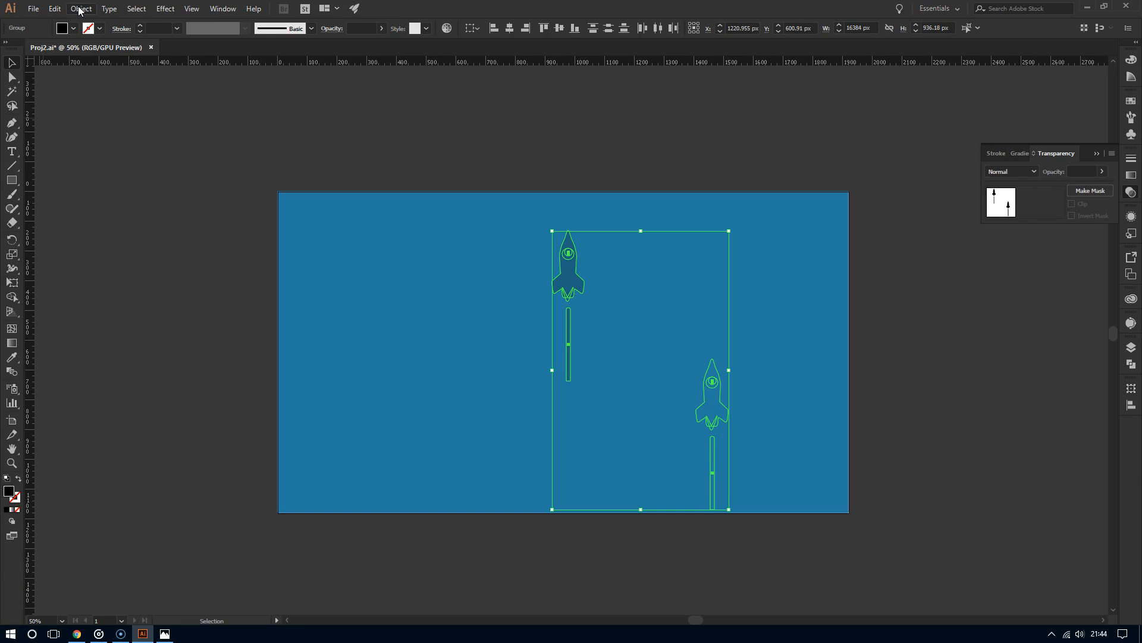
{"action": "left_click", "coordinate": [80, 9]}
{"action": "mouse_move", "coordinate": [120, 318]}
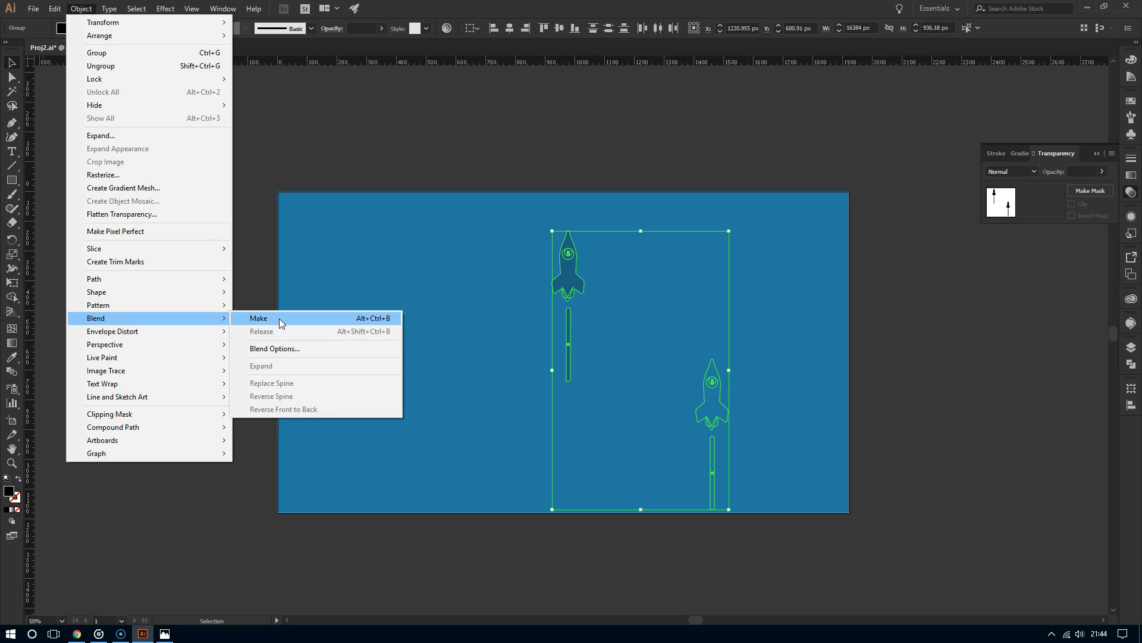
{"action": "left_click", "coordinate": [282, 317]}
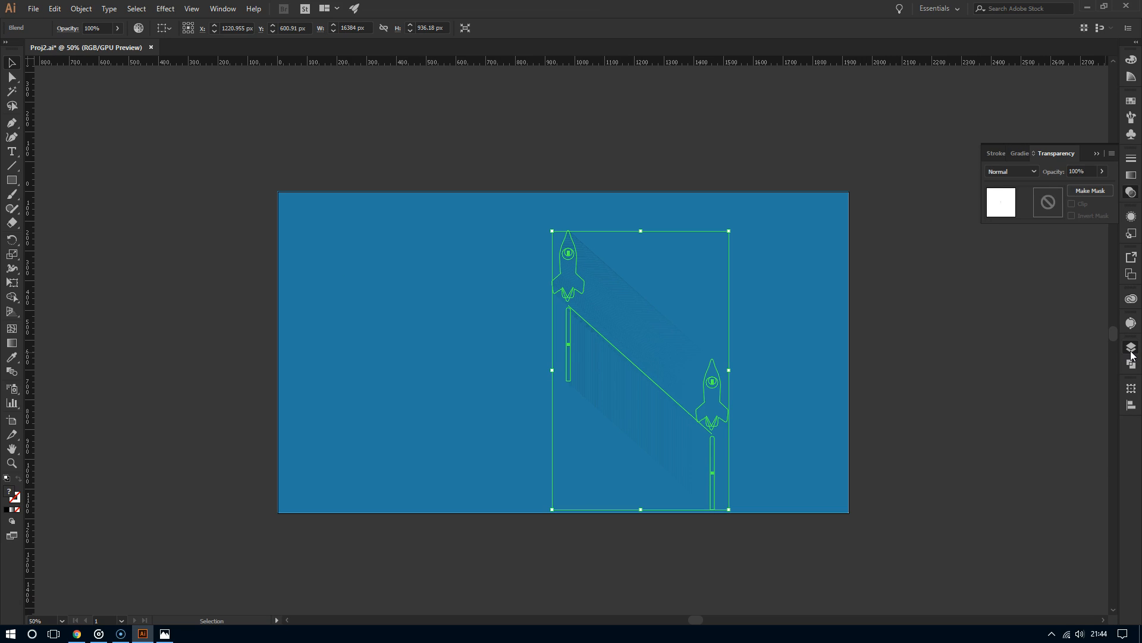
Step: Show the Original layer again and deselect the shadow blend
{"action": "left_click", "coordinate": [1120, 344]}
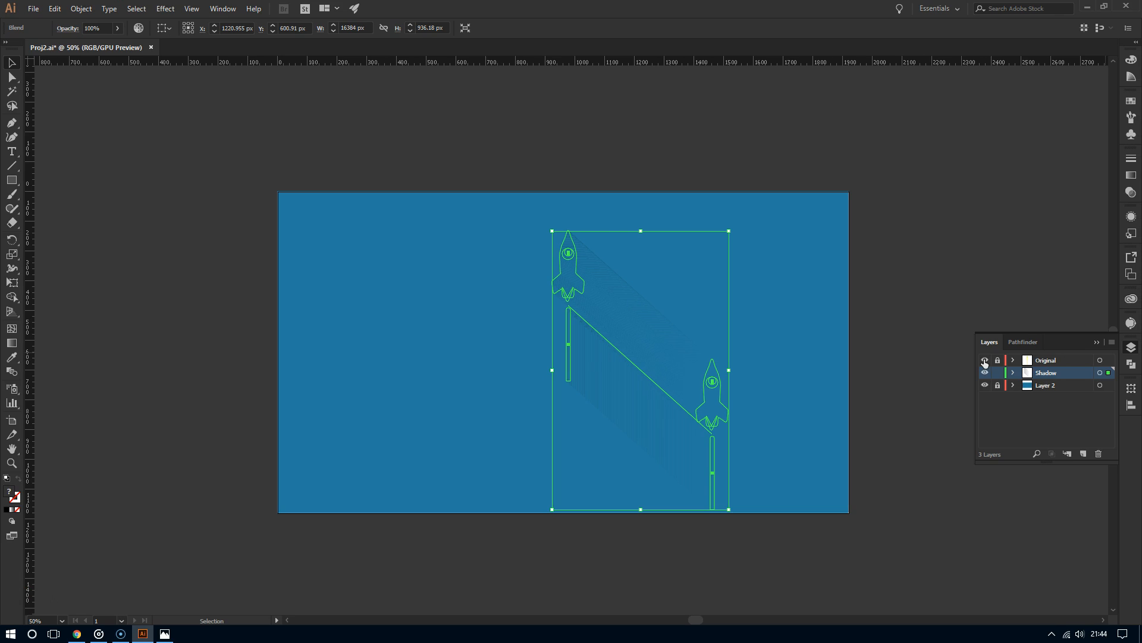
{"action": "left_click", "coordinate": [986, 361]}
{"action": "left_click", "coordinate": [914, 260]}
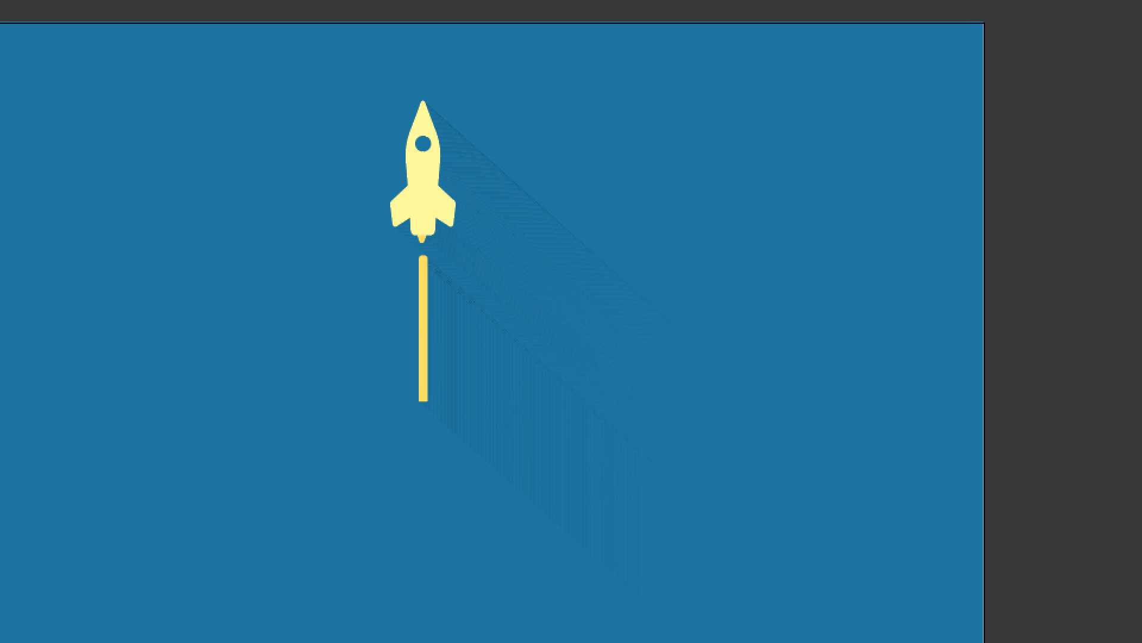
{"action": "mouse_move", "coordinate": [511, 212]}
{"action": "left_mouse_down"}
{"action": "mouse_move", "coordinate": [511, 240]}
{"action": "mouse_move", "coordinate": [569, 281]}
{"action": "mouse_move", "coordinate": [650, 400]}
{"action": "mouse_move", "coordinate": [660, 446]}
{"action": "mouse_move", "coordinate": [692, 476]}
{"action": "left_mouse_up"}
{"action": "mouse_move", "coordinate": [525, 366]}
{"action": "left_mouse_down"}
{"action": "mouse_move", "coordinate": [628, 507]}
{"action": "mouse_move", "coordinate": [695, 565]}
{"action": "left_mouse_up"}
{"action": "mouse_move", "coordinate": [617, 327]}
{"action": "left_mouse_down"}
{"action": "mouse_move", "coordinate": [717, 425]}
{"action": "mouse_move", "coordinate": [751, 496]}
{"action": "left_mouse_up"}
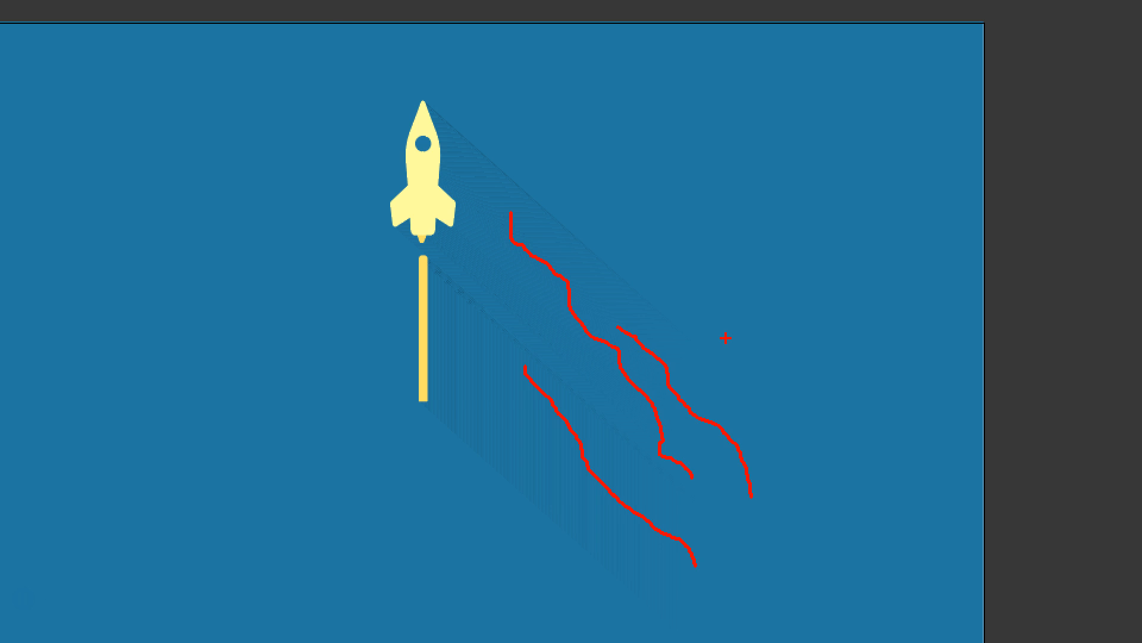
{"action": "key", "text": "Escape"}
{"action": "key", "text": "v"}
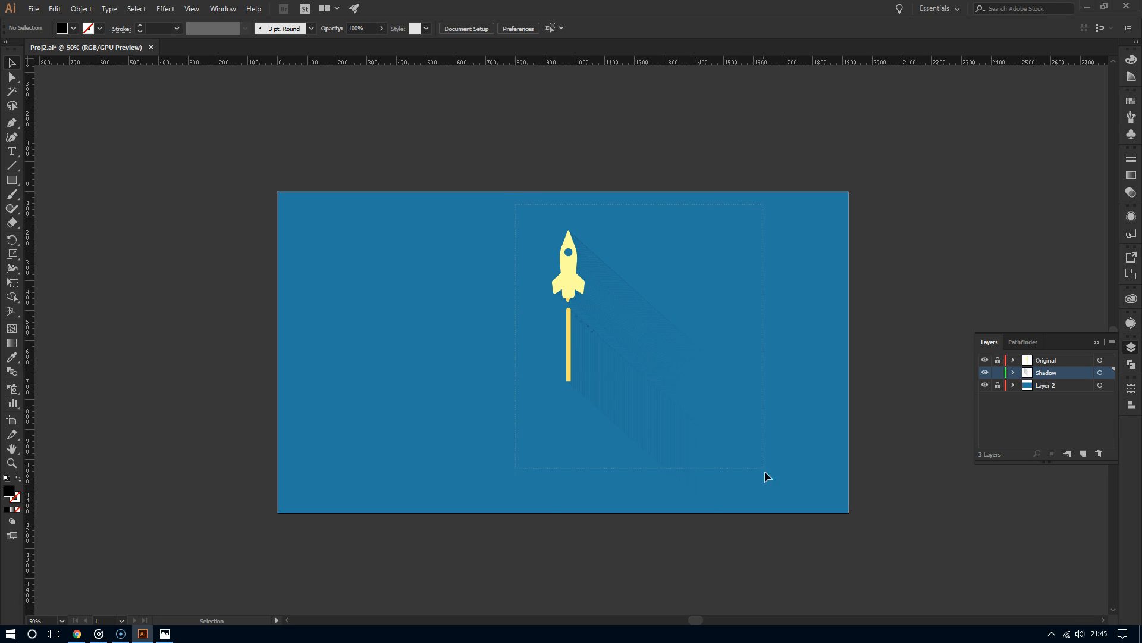
Step: Export the artwork to the Desktop as a PNG named TEST at Screen (72 ppi) resolution with a transparent background
{"action": "key", "text": "ctrl+a"}
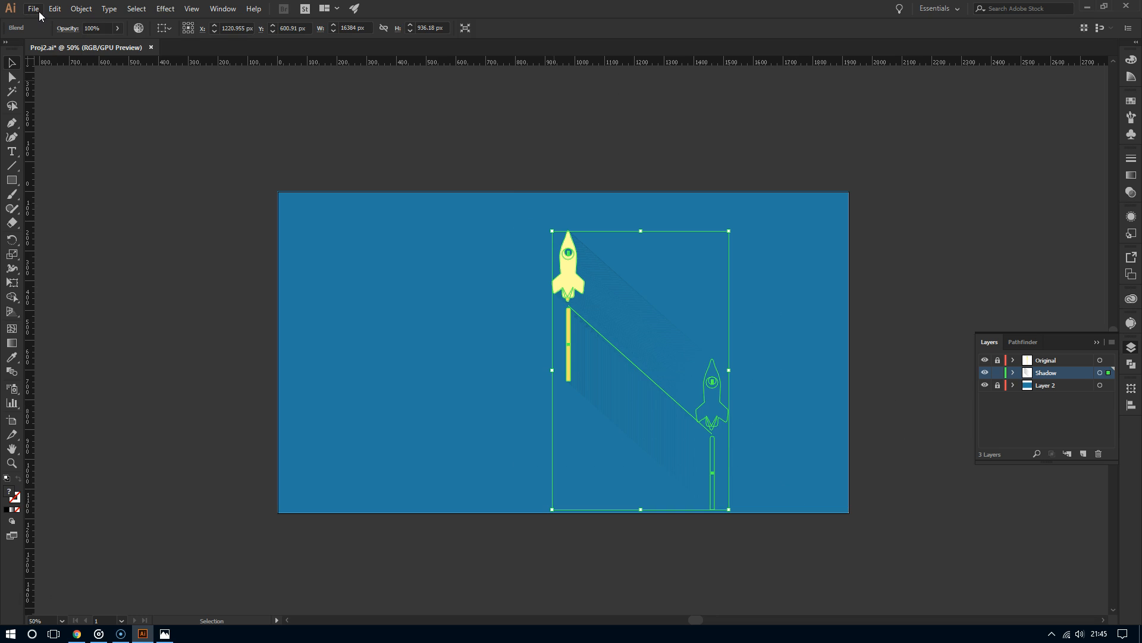
{"action": "left_click", "coordinate": [38, 12]}
{"action": "mouse_move", "coordinate": [72, 218]}
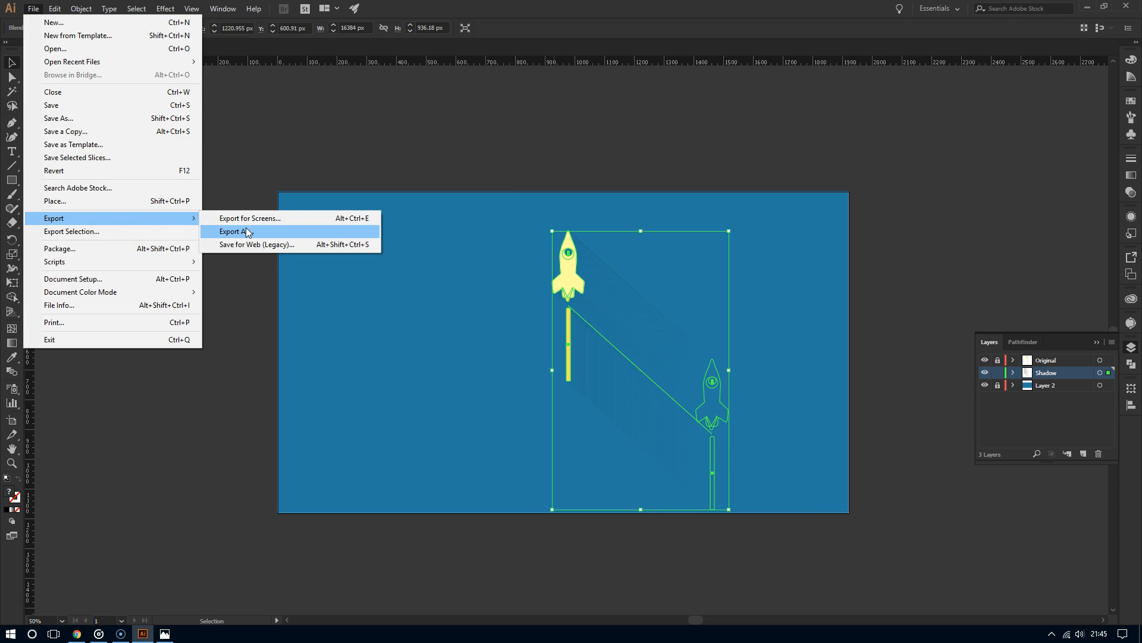
{"action": "left_click", "coordinate": [248, 232]}
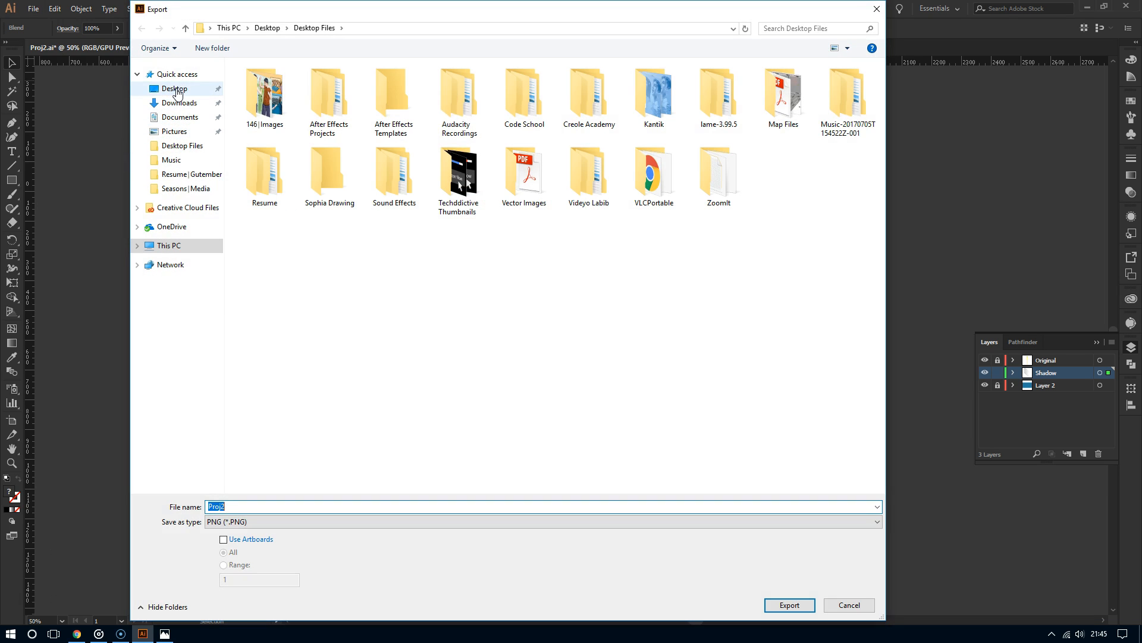
{"action": "left_click", "coordinate": [175, 89]}
{"action": "left_click", "coordinate": [269, 508]}
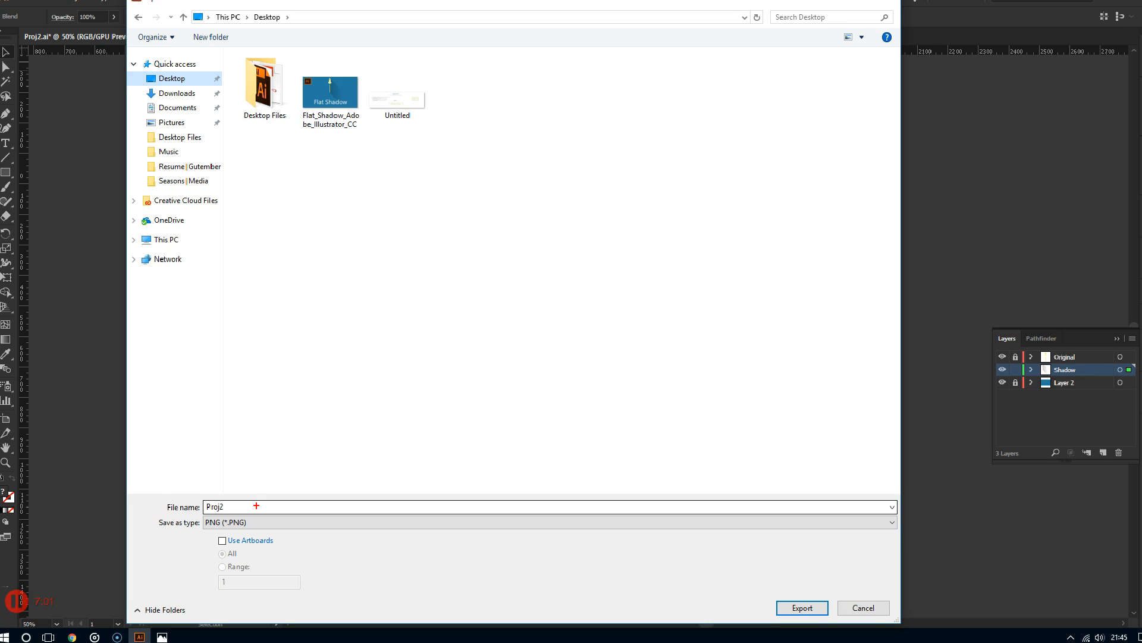
{"action": "double_click", "coordinate": [250, 507]}
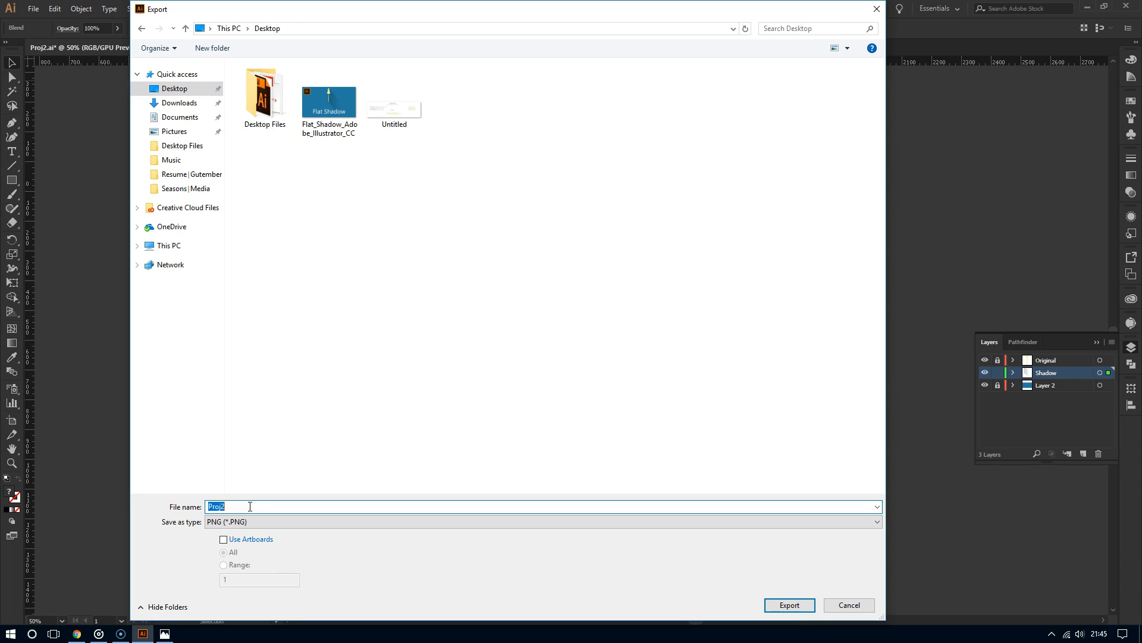
{"action": "type", "text": "TEST"}
{"action": "left_click", "coordinate": [788, 604]}
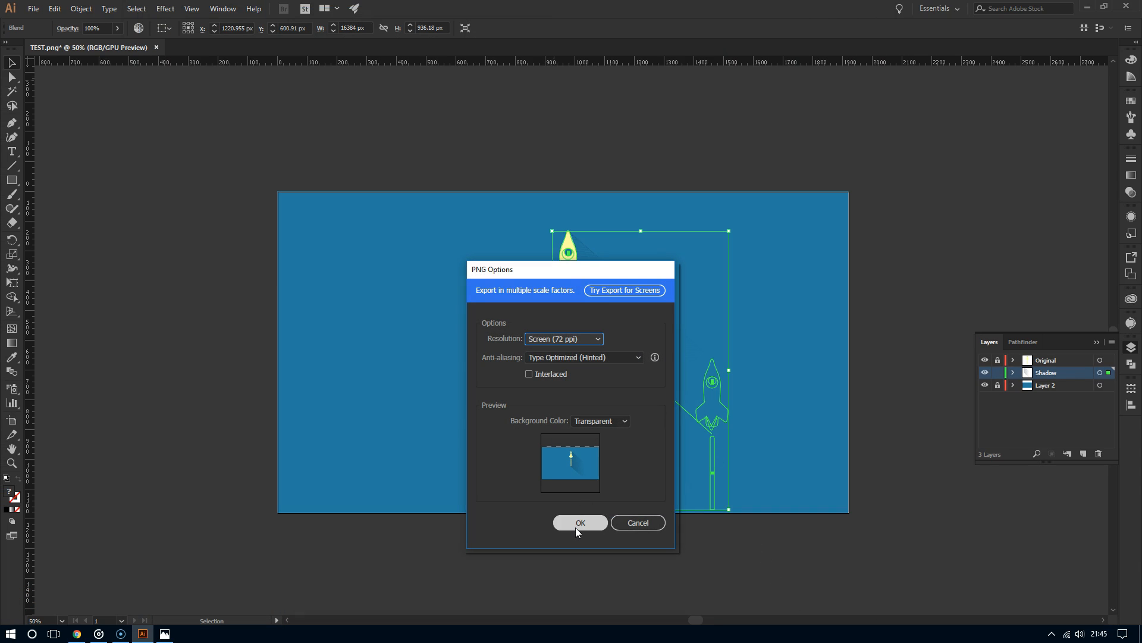
{"action": "left_click", "coordinate": [576, 524]}
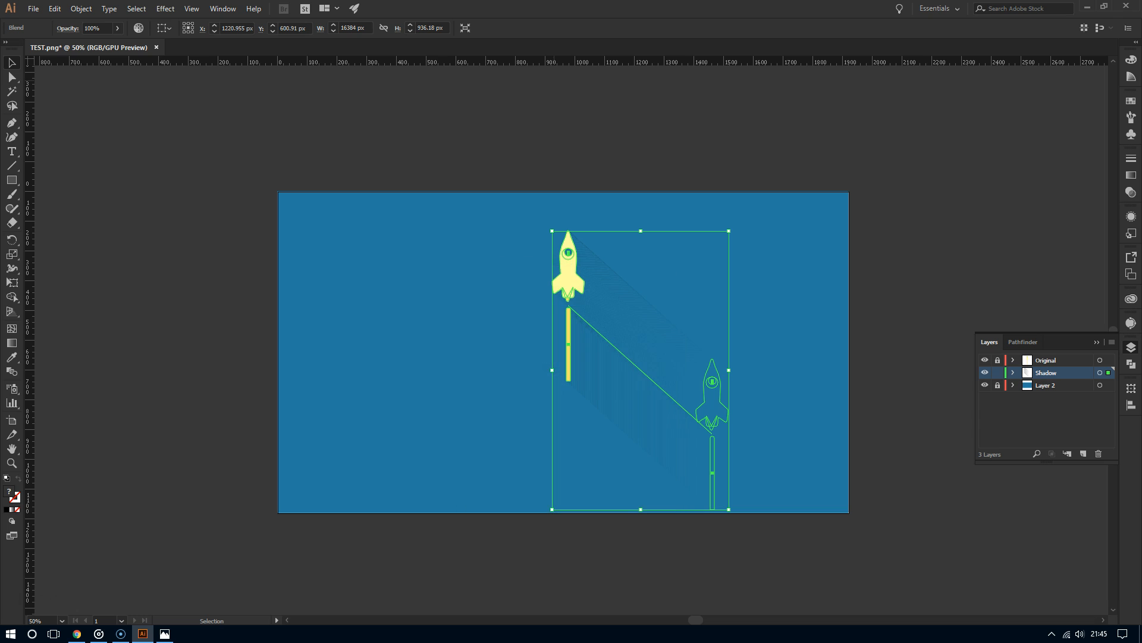
Step: Open the exported TEST image from the desktop in Photos and examine the long shadow's rendering up close
{"action": "left_click", "coordinate": [1087, 8]}
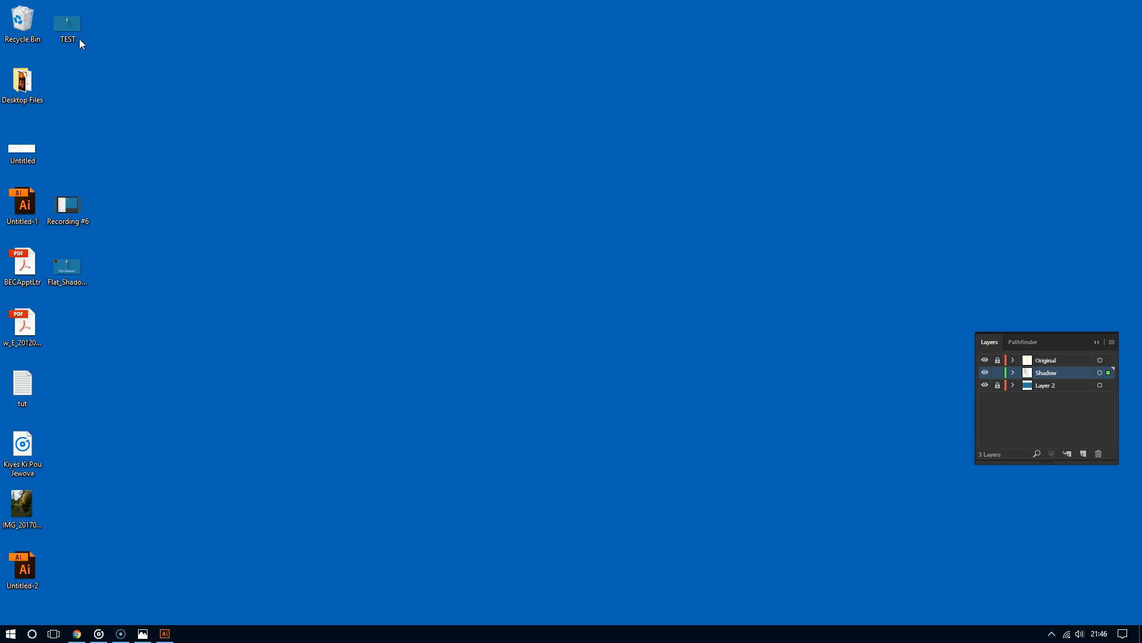
{"action": "double_click", "coordinate": [68, 24]}
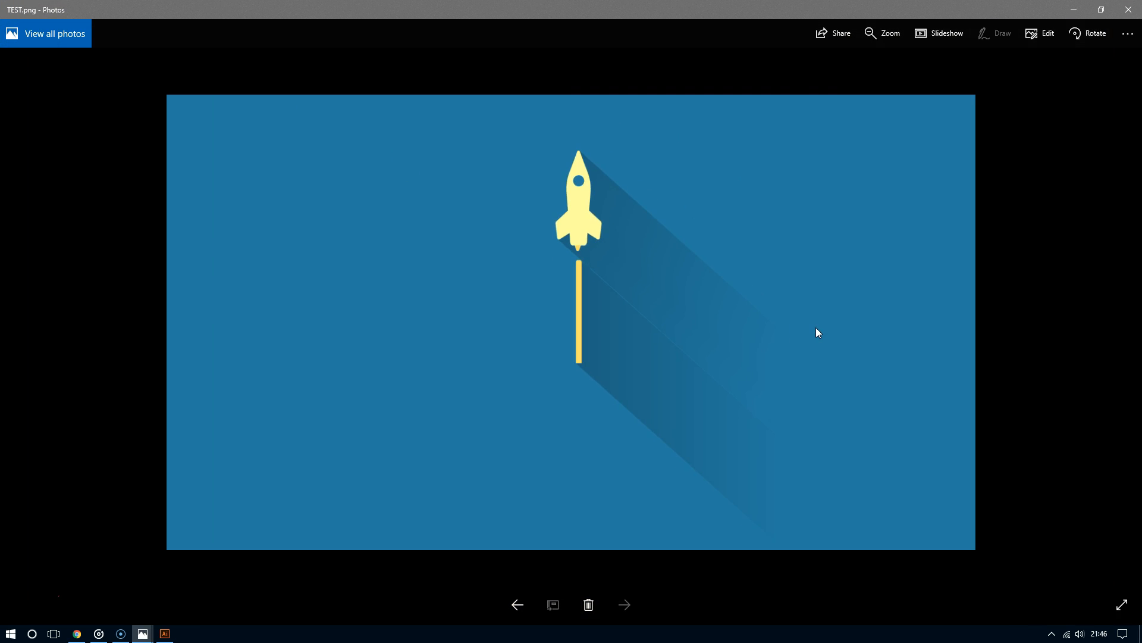
{"action": "scroll", "coordinate": [816, 328], "scroll_direction": "down", "scroll_amount": 2}
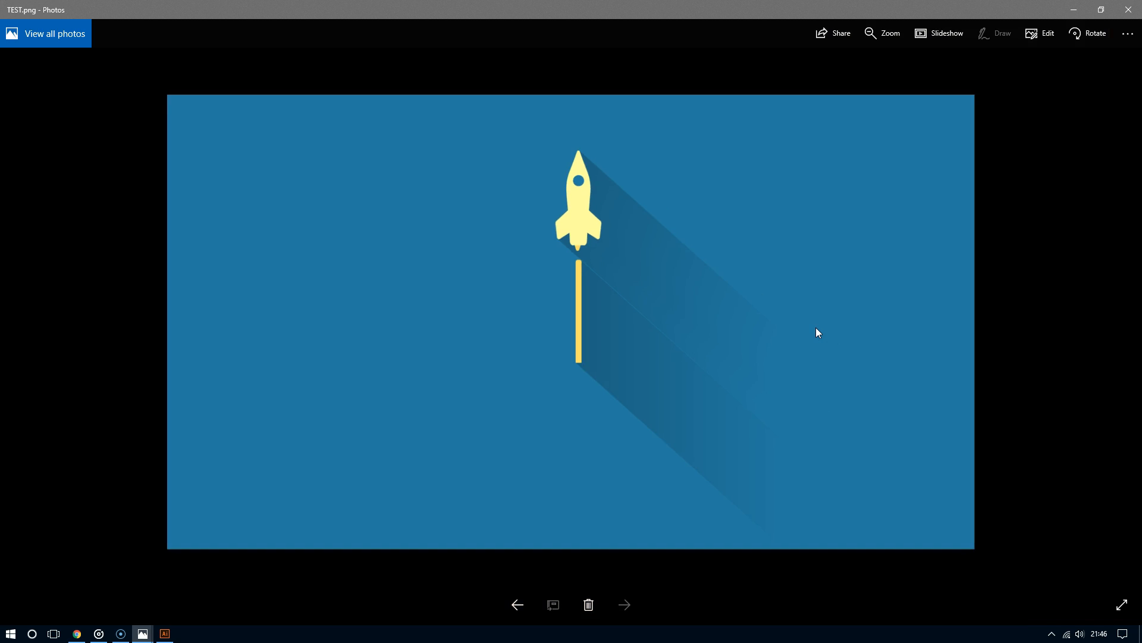
{"action": "scroll", "coordinate": [816, 328], "scroll_direction": "up", "scroll_amount": 1}
{"action": "scroll", "coordinate": [816, 328], "scroll_direction": "down", "scroll_amount": 1}
{"action": "scroll", "coordinate": [816, 327], "scroll_direction": "up", "scroll_amount": 3}
{"action": "scroll", "coordinate": [816, 328], "scroll_direction": "down", "scroll_amount": 3}
{"action": "scroll", "coordinate": [816, 327], "scroll_direction": "up", "scroll_amount": 2}
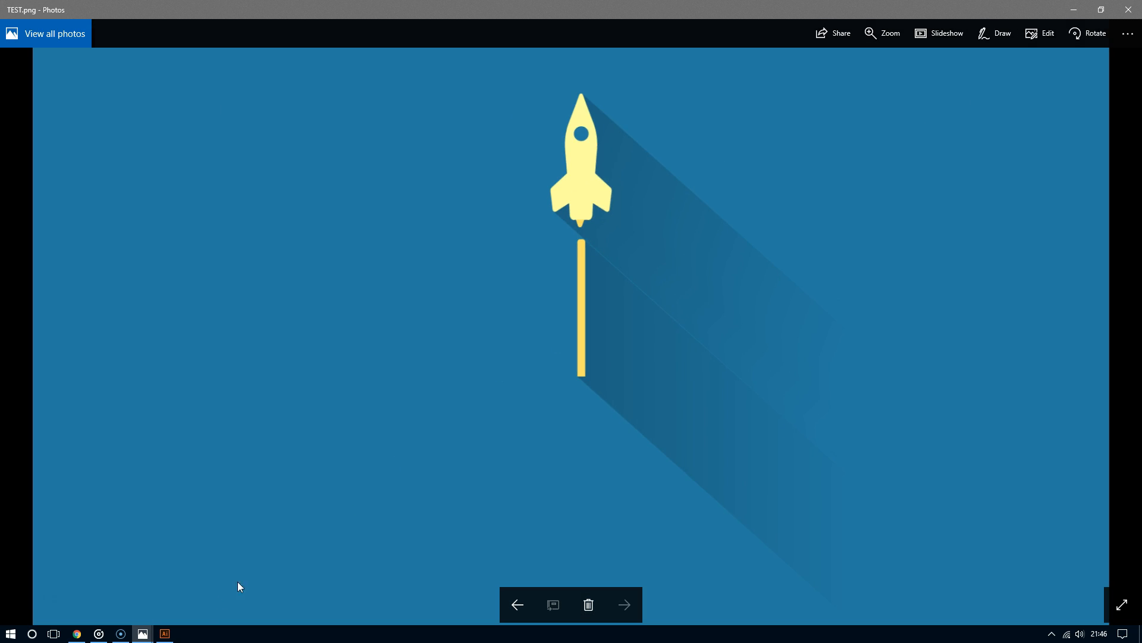
Step: Switch back to Illustrator and review the shadow blend's transparency settings without changing them
{"action": "left_click", "coordinate": [168, 637]}
{"action": "left_click", "coordinate": [679, 349]}
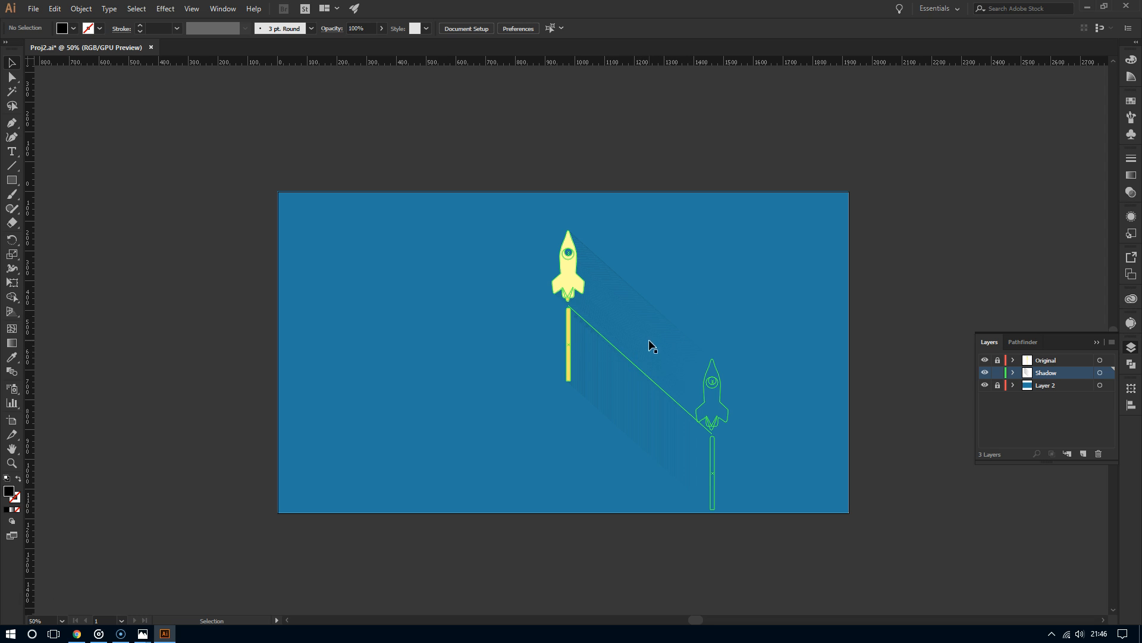
{"action": "scroll", "coordinate": [692, 331], "scroll_direction": "right", "scroll_amount": 1}
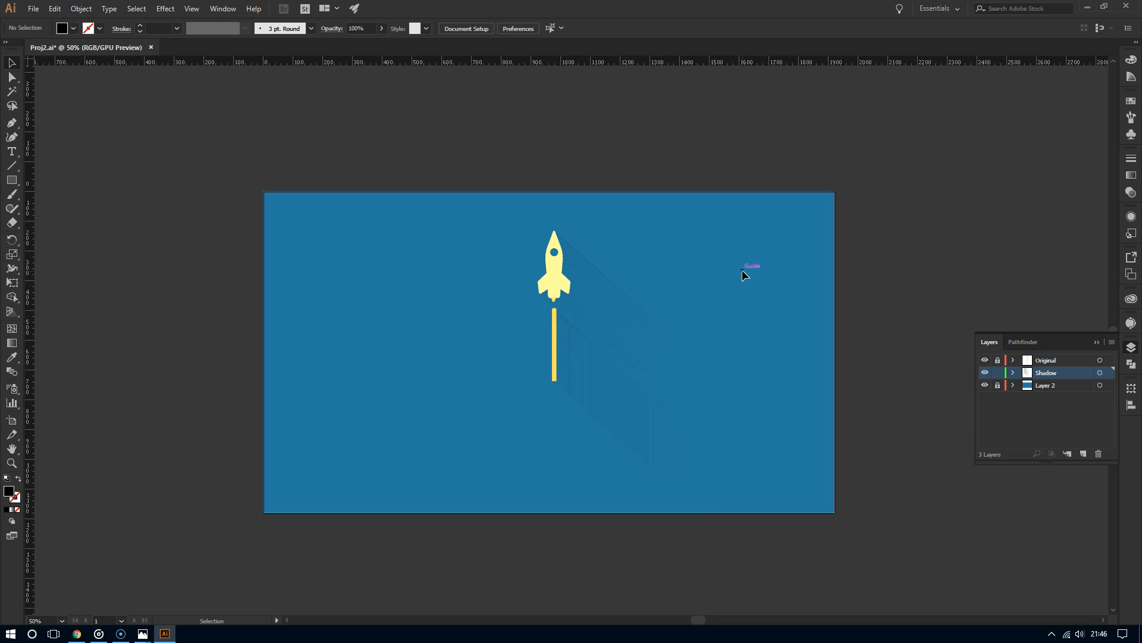
{"action": "left_click", "coordinate": [605, 314]}
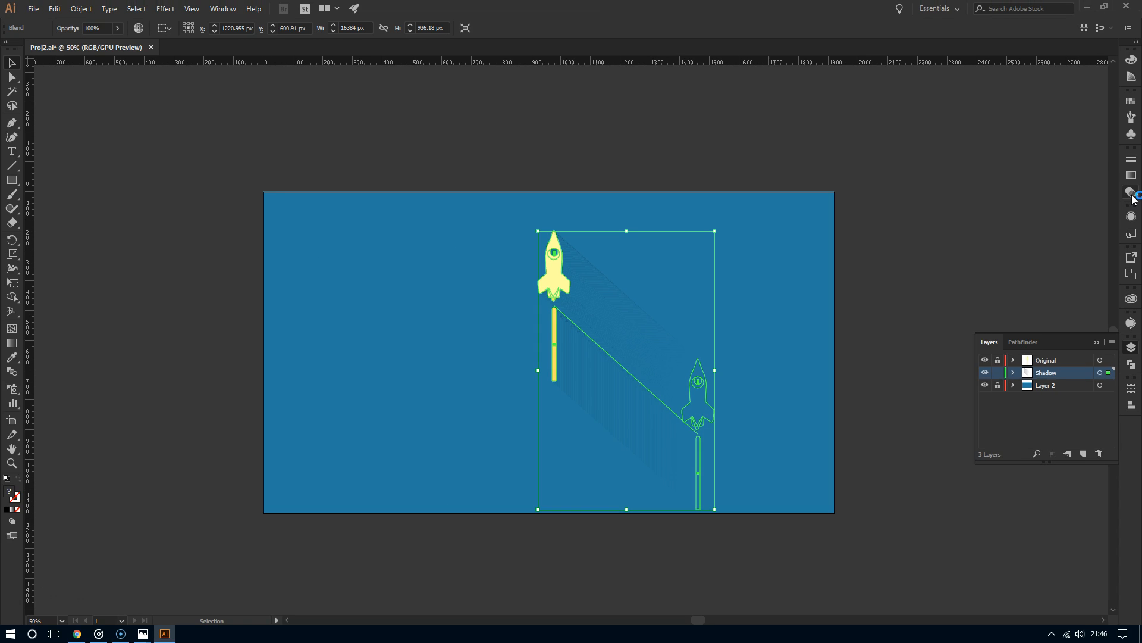
{"action": "left_click", "coordinate": [1120, 189]}
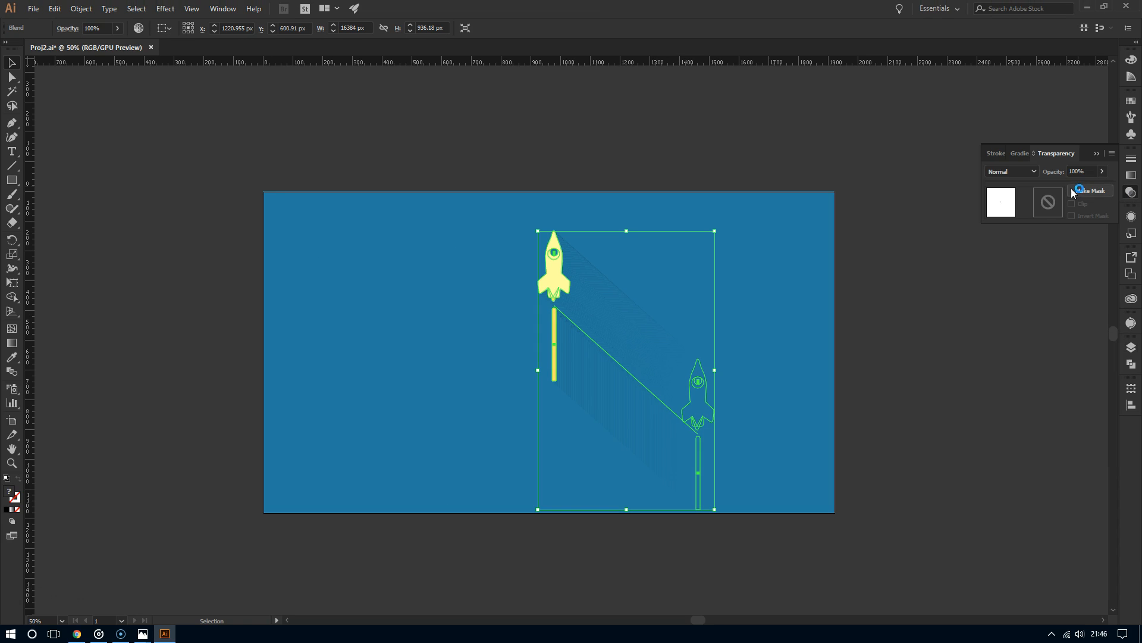
{"action": "left_click", "coordinate": [1027, 181]}
{"action": "left_click", "coordinate": [1012, 224]}
{"action": "left_click", "coordinate": [926, 263]}
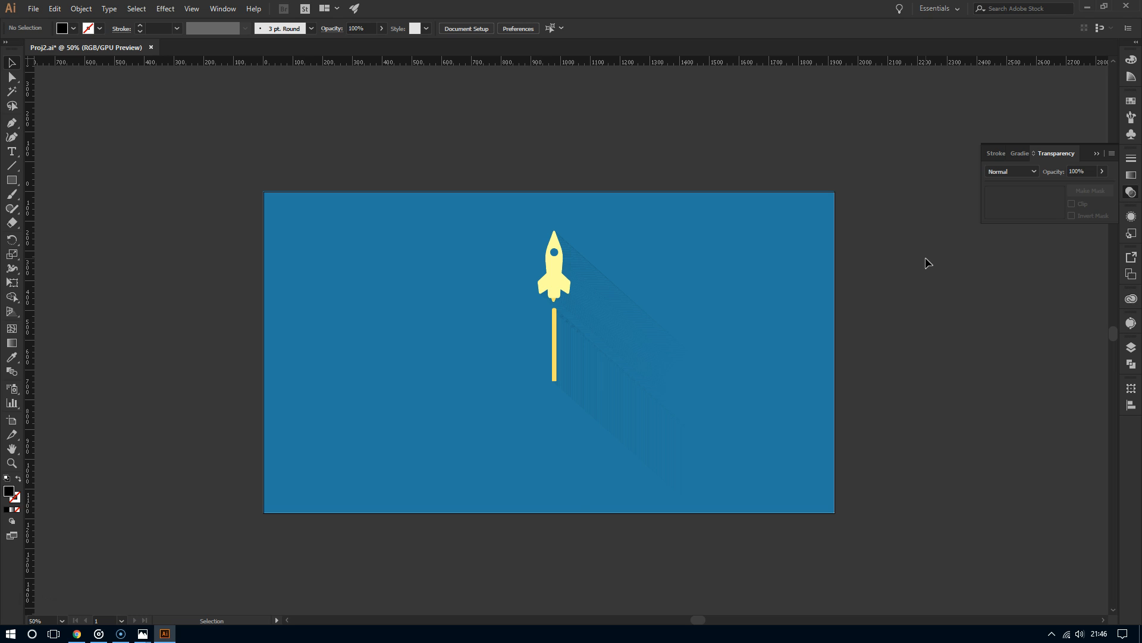
Step: Switch to Photos to view the exported TEST image once more, and close it
{"action": "mouse_move", "coordinate": [151, 626]}
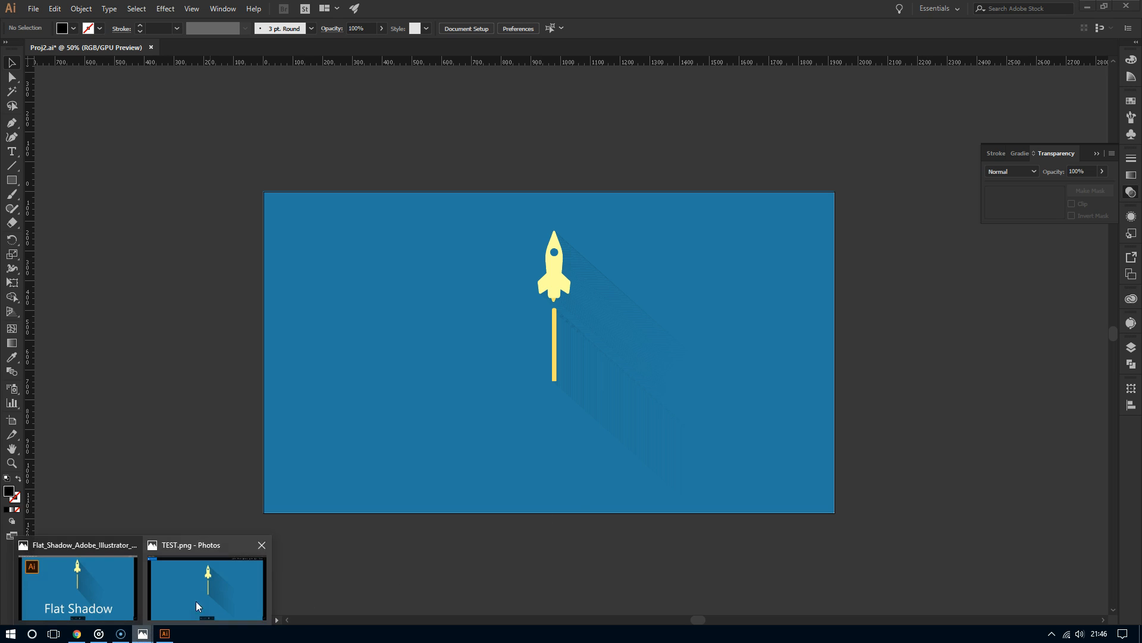
{"action": "left_click", "coordinate": [233, 587]}
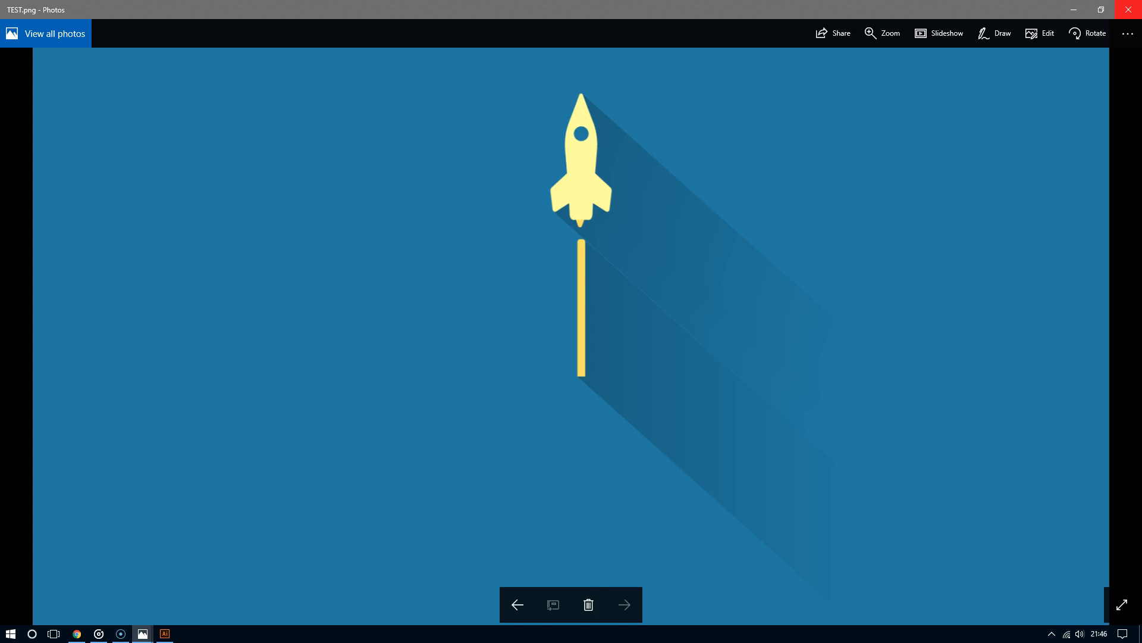
{"action": "left_click", "coordinate": [1129, 9]}
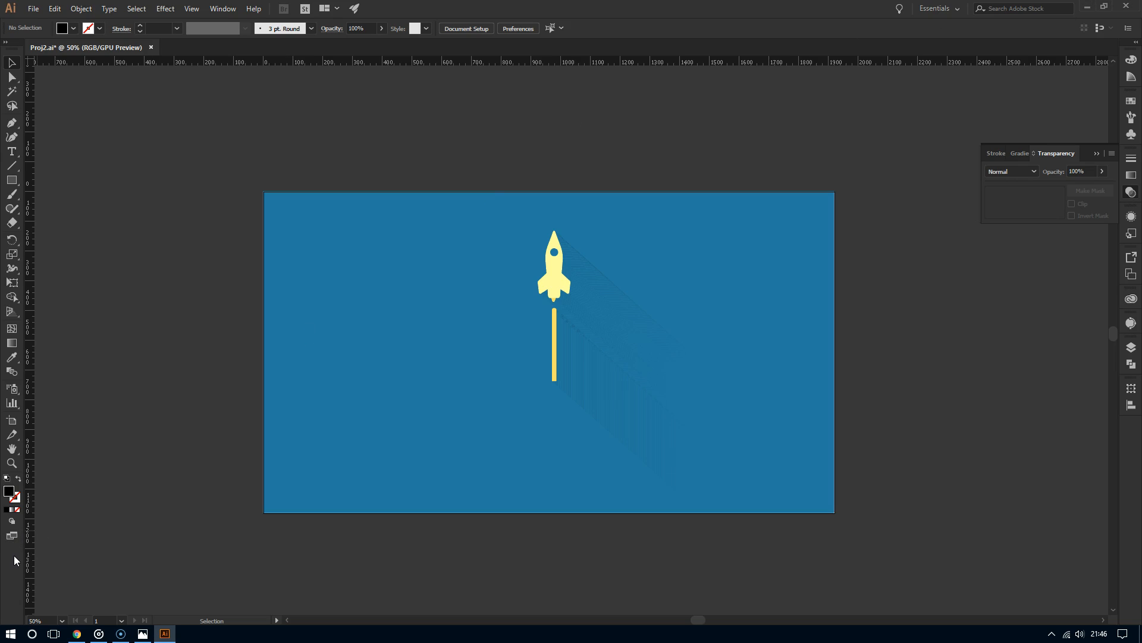